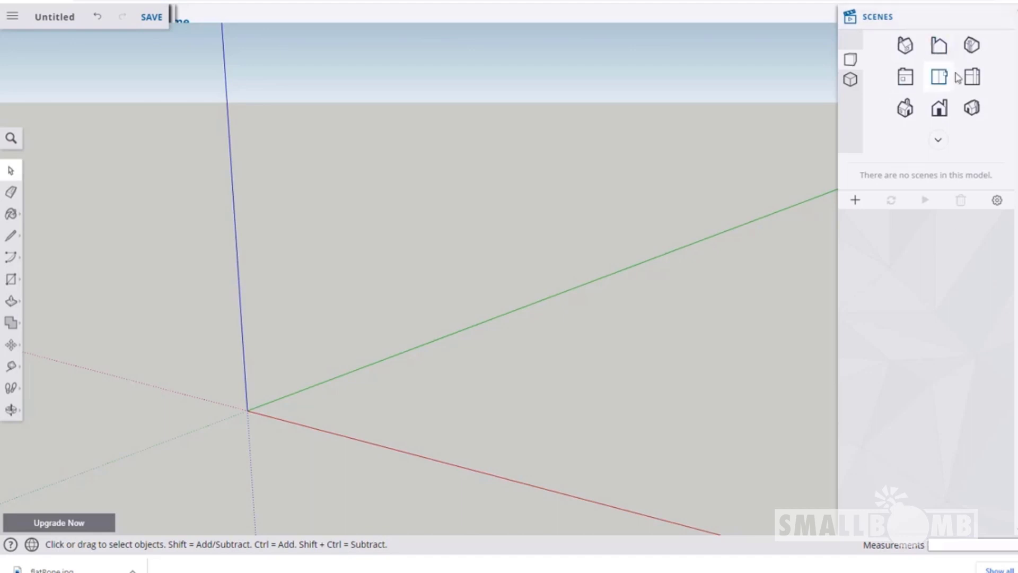
Step: Switch to the Top view and pan so the axes origin sits toward the lower left
click(938, 77)
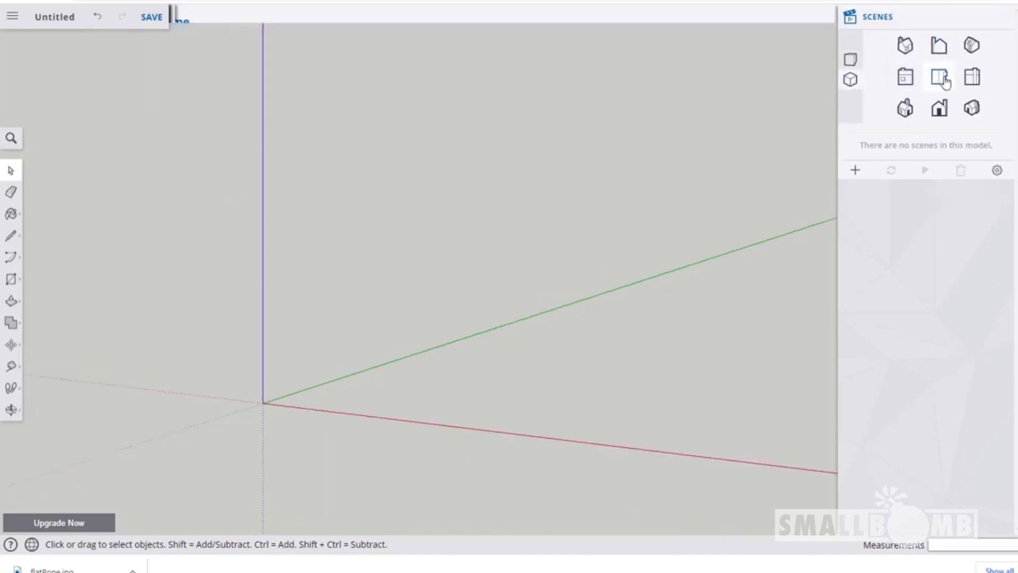
click(941, 79)
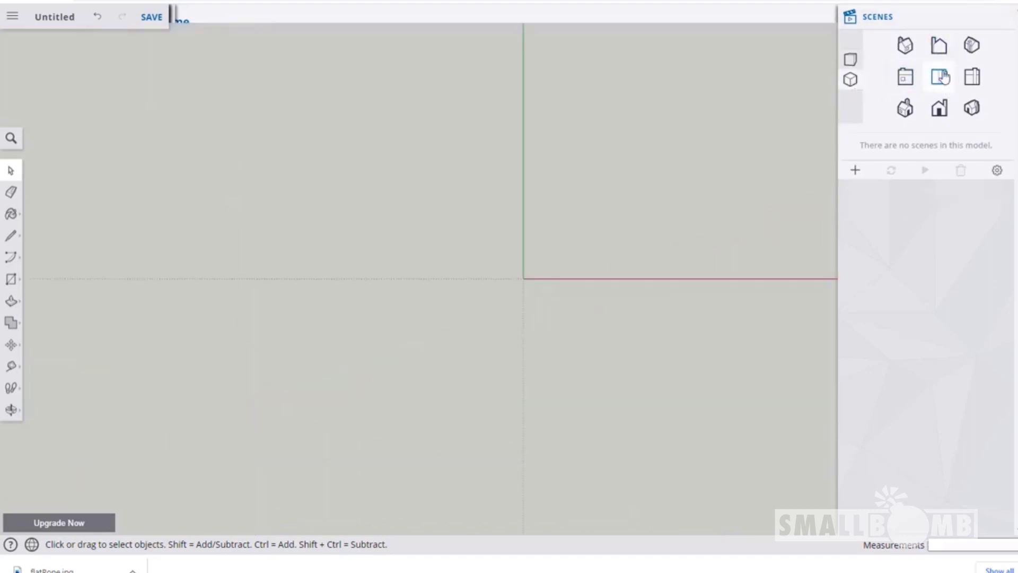
click(11, 409)
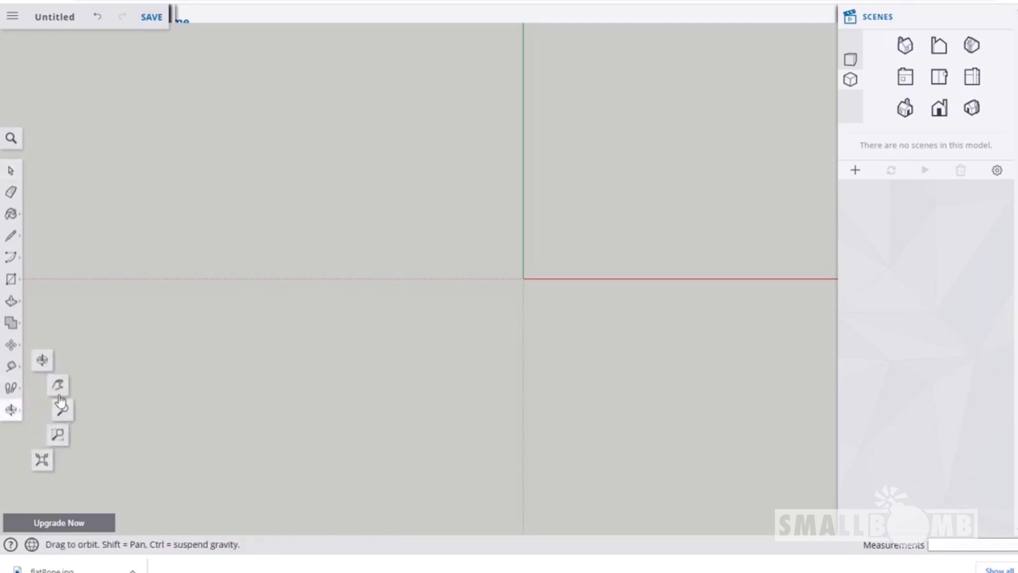
click(59, 386)
drag(379, 302, 431, 365)
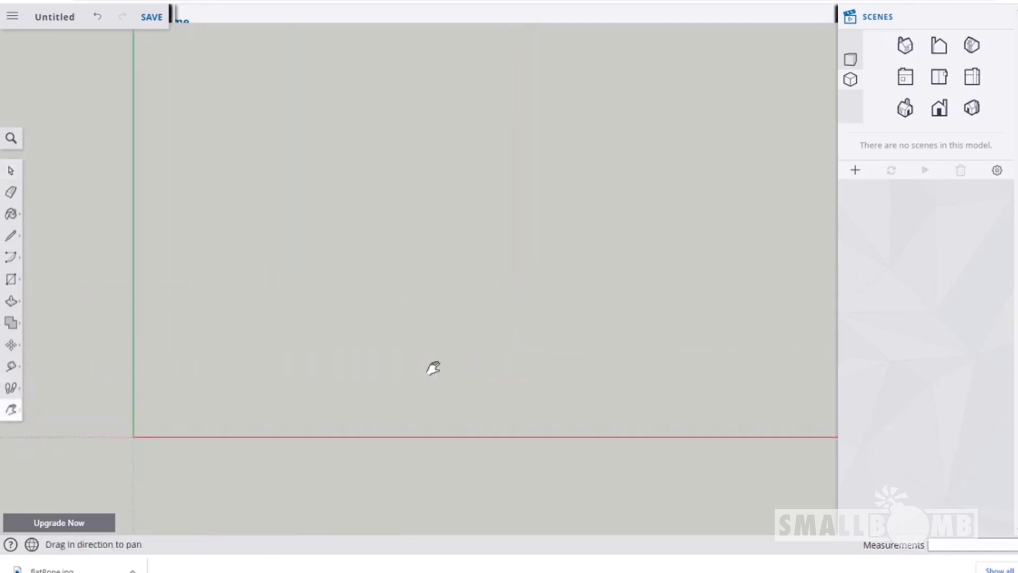
Step: Draw three circles with radii 15', 12' and 15', the right-hand pair touching
click(12, 279)
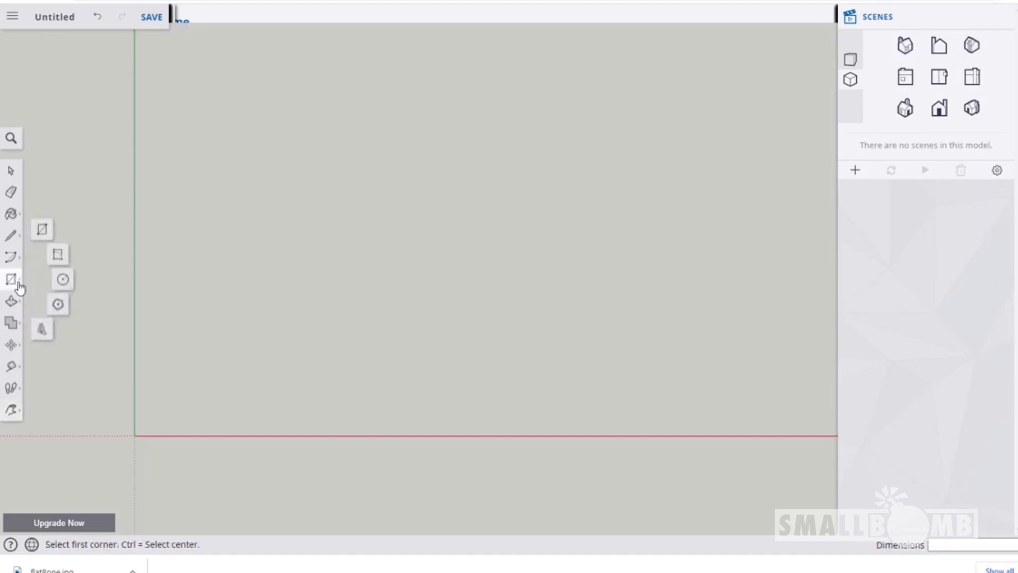
click(62, 279)
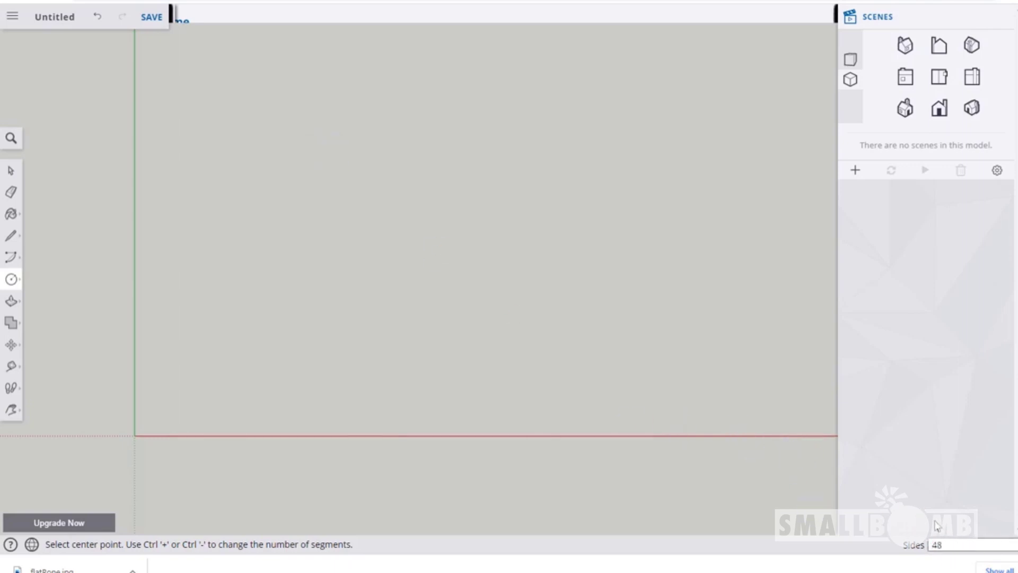
click(256, 100)
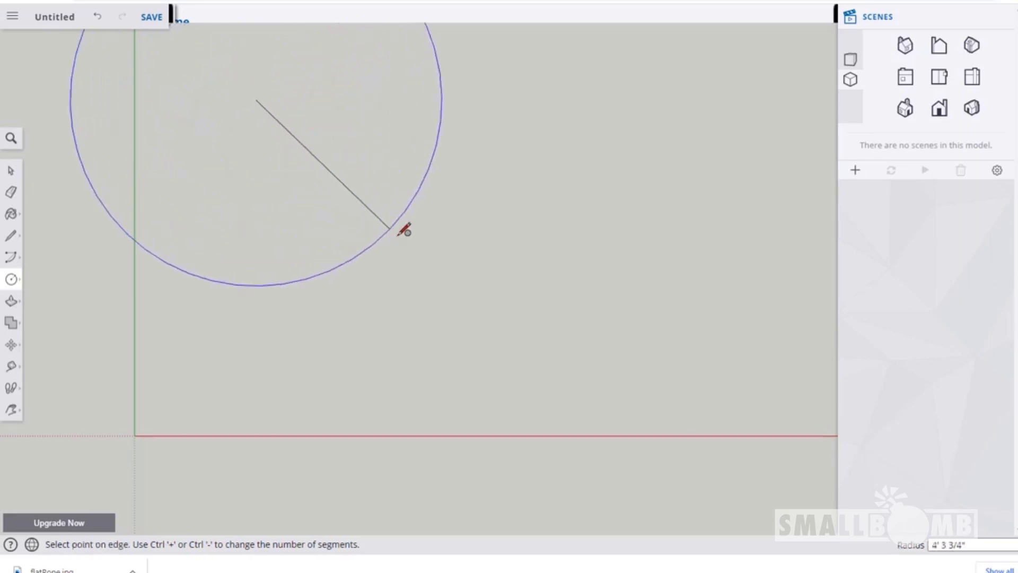
key(Return)
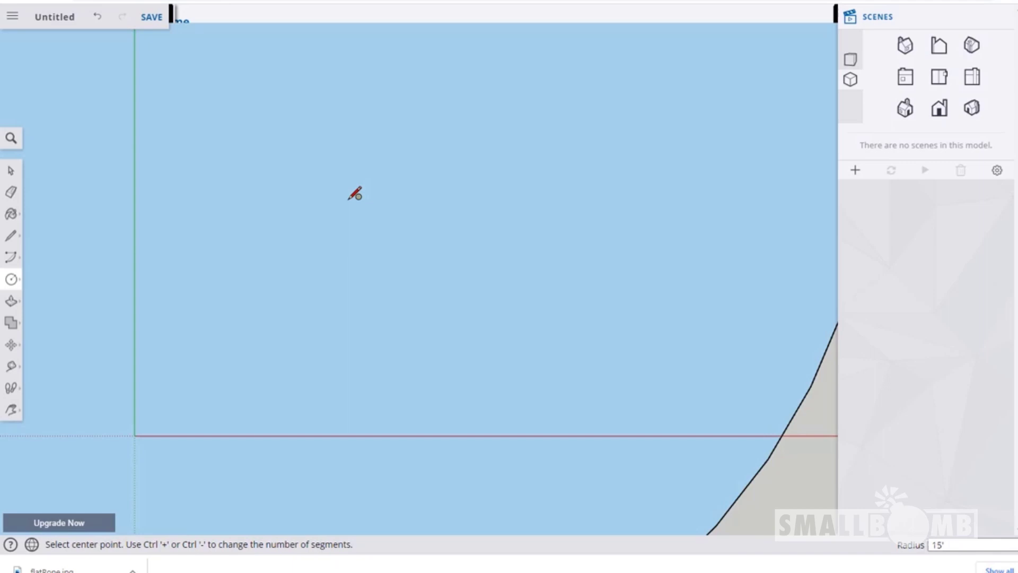
scroll(405, 234, down, 4)
scroll(404, 247, down, 4)
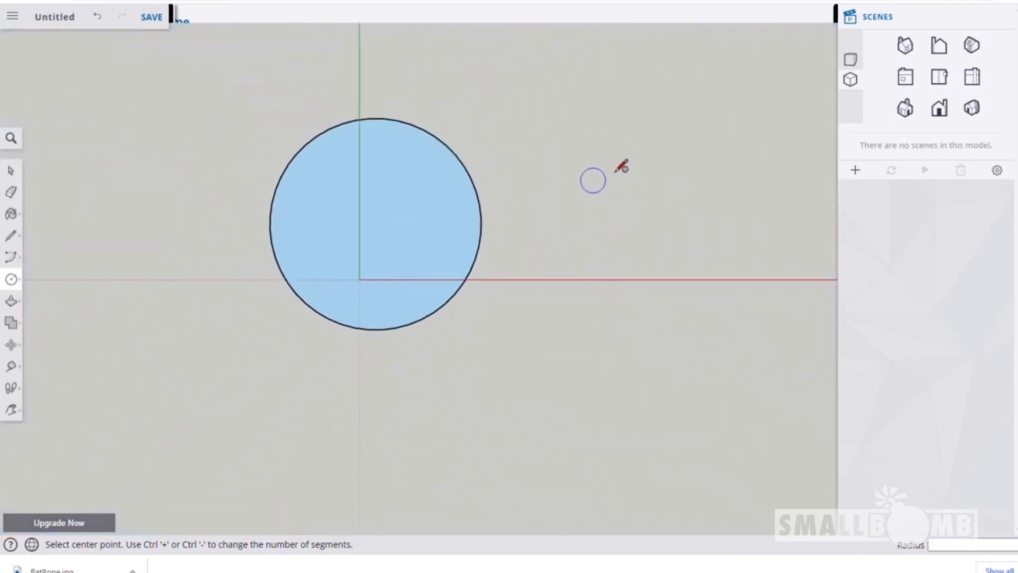
click(609, 153)
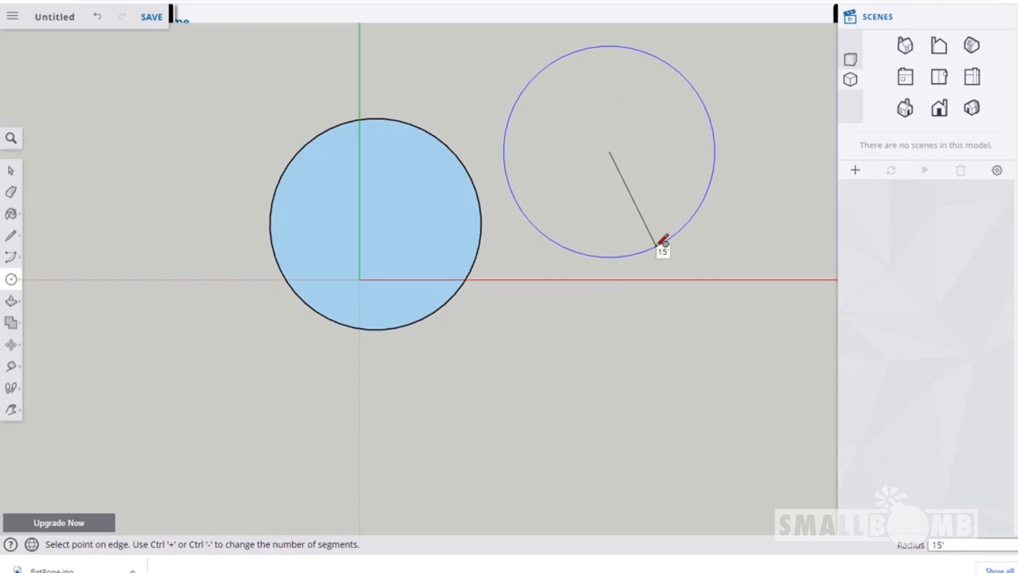
text(12)
key(Return)
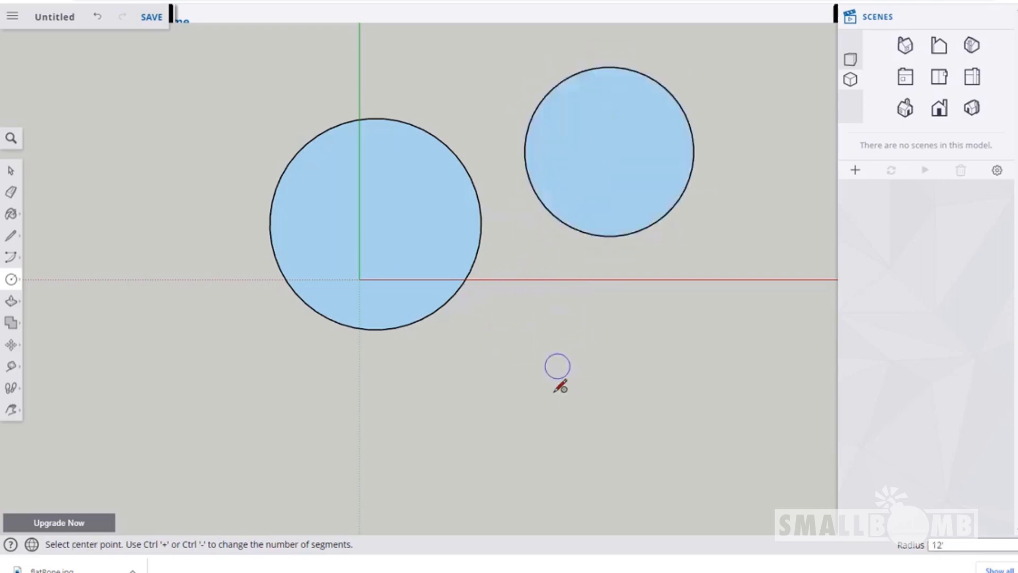
click(657, 335)
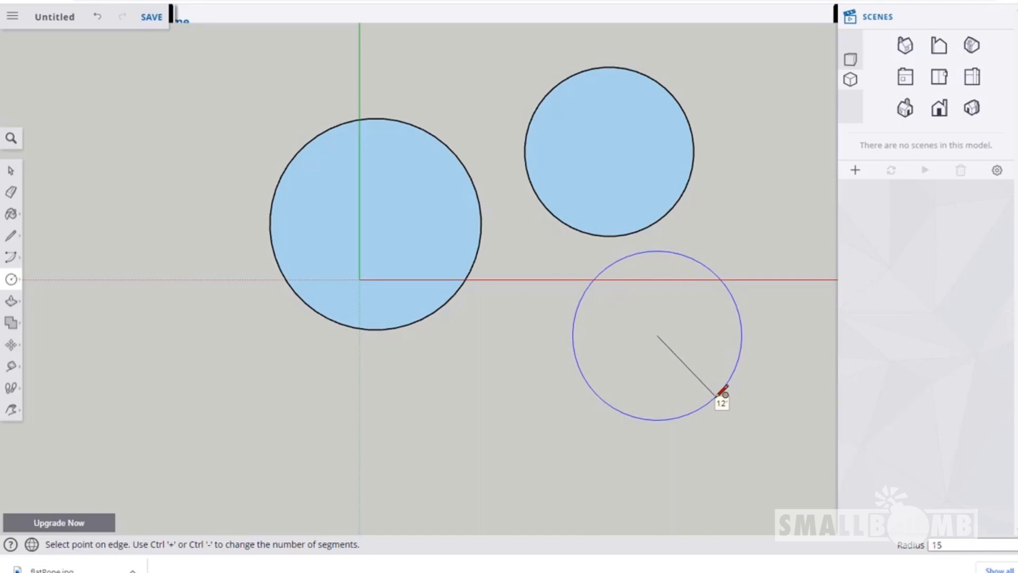
text(15')
key(Return)
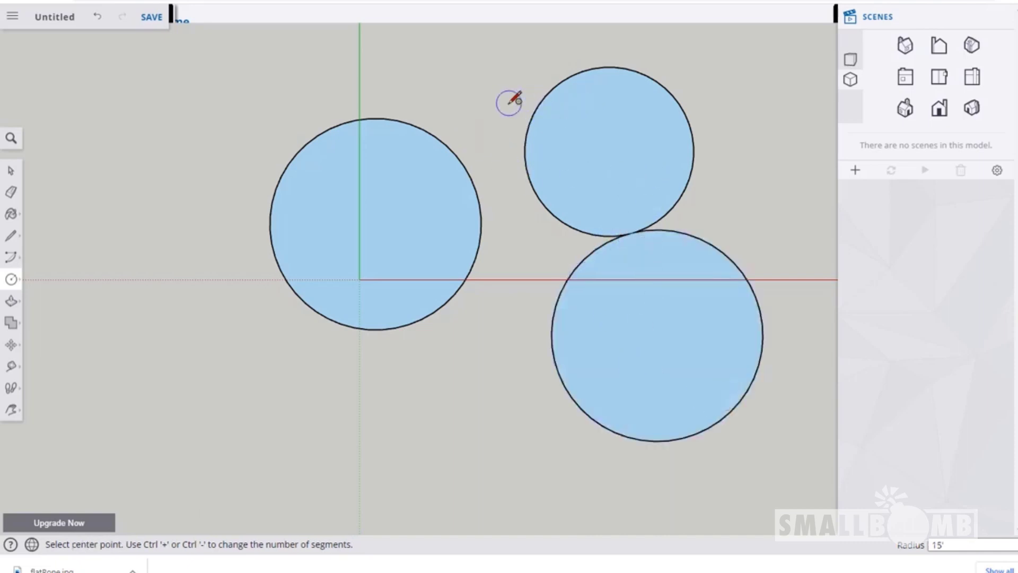
Step: Draw three tangent 2-point arcs linking the left, upper-right and lower circles along the top, right and bottom
click(11, 258)
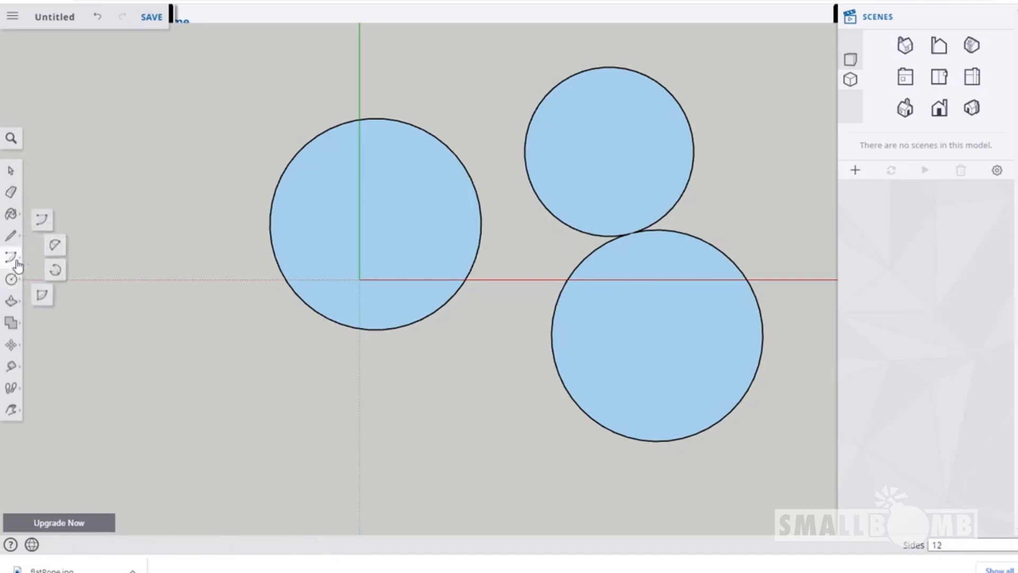
click(55, 248)
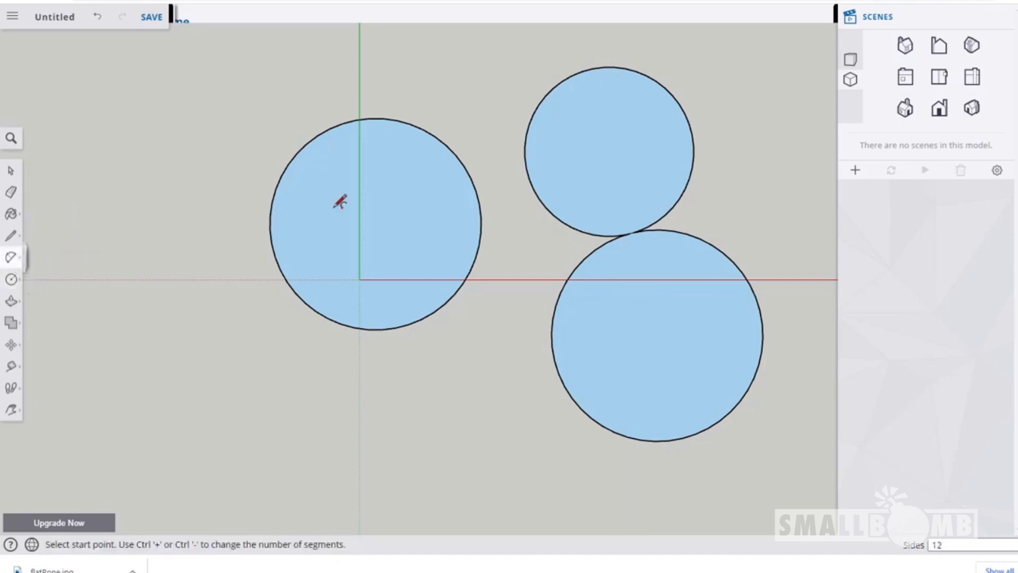
click(375, 224)
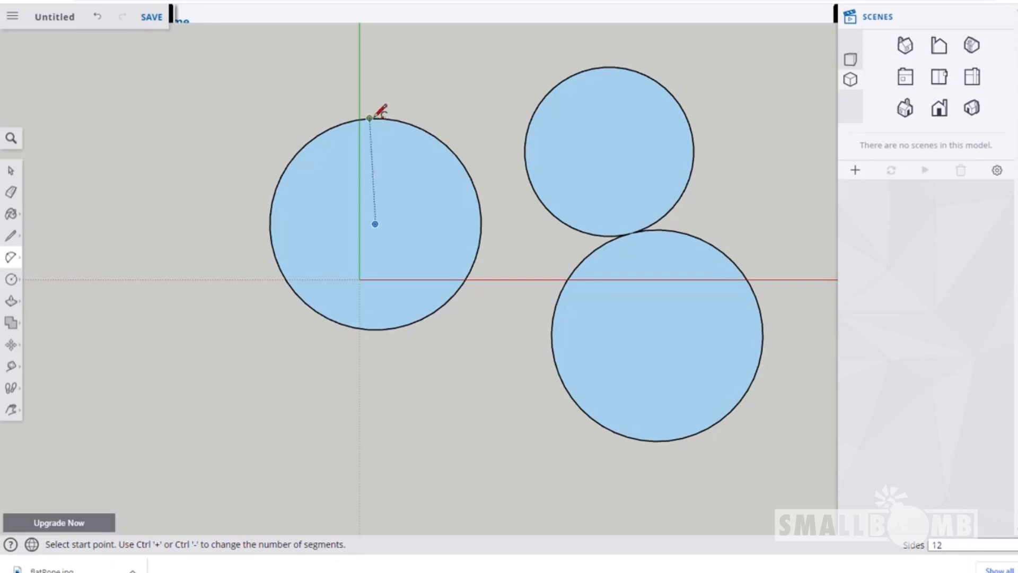
click(382, 118)
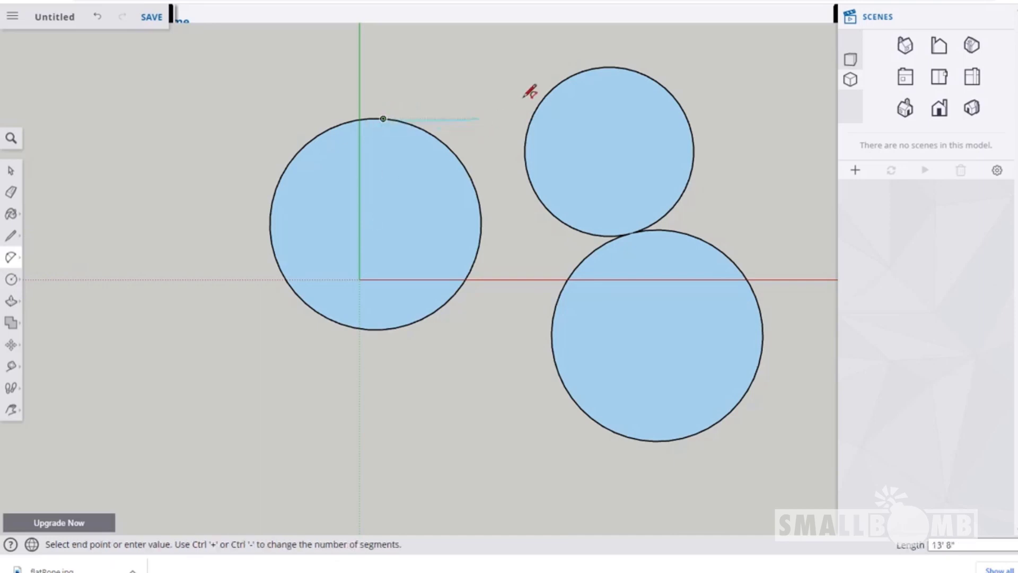
click(562, 82)
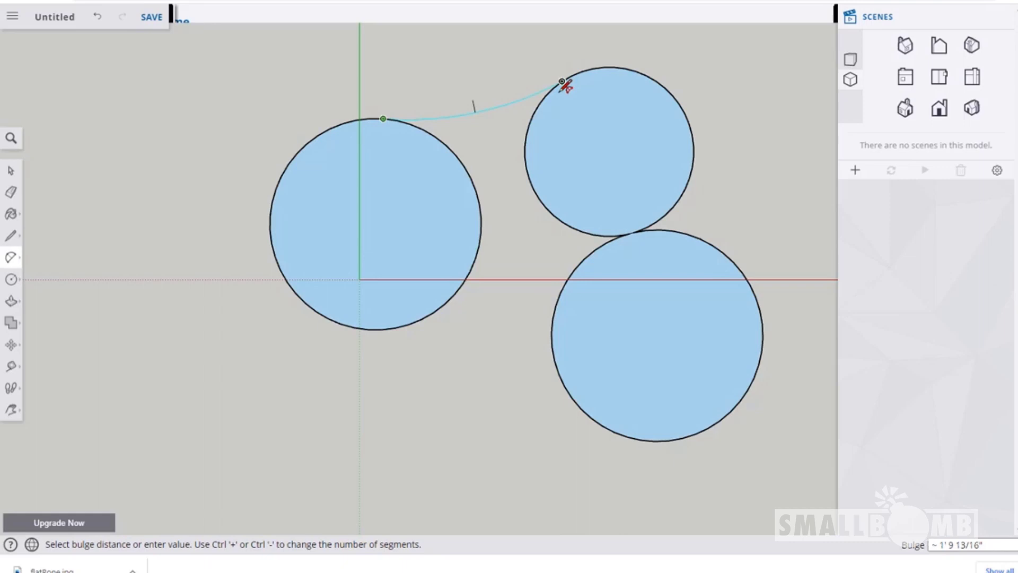
click(563, 84)
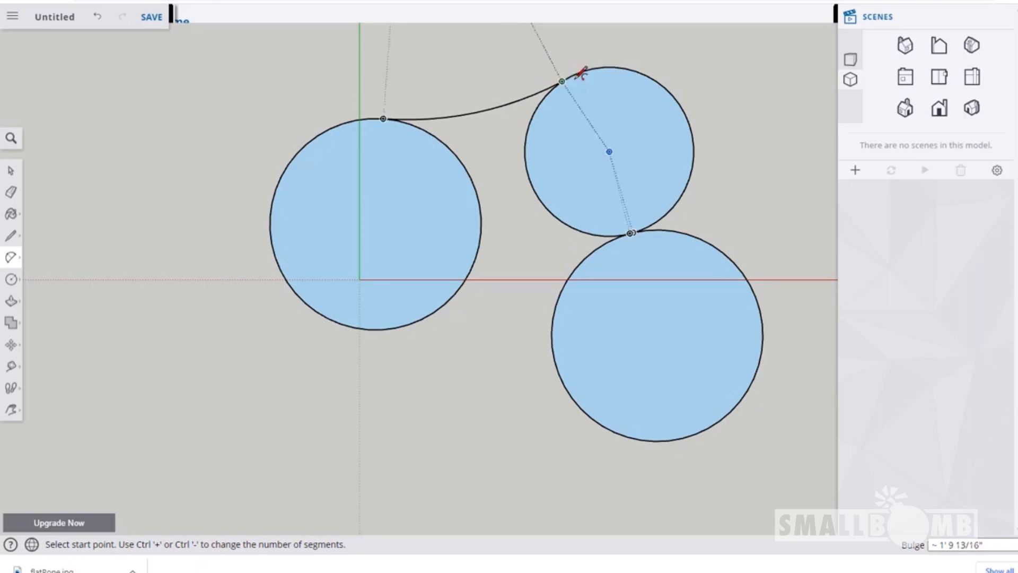
click(692, 134)
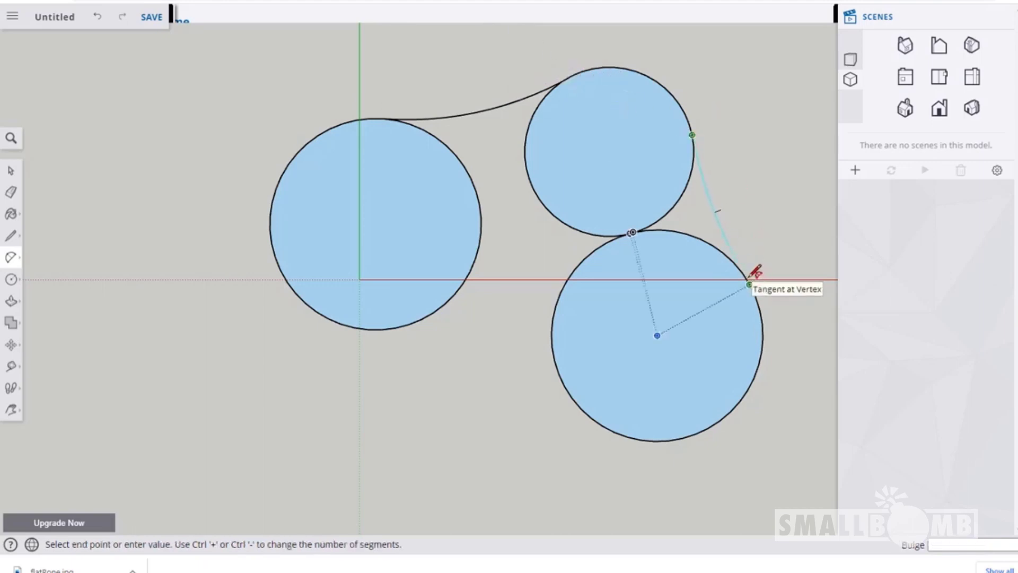
click(750, 283)
click(732, 238)
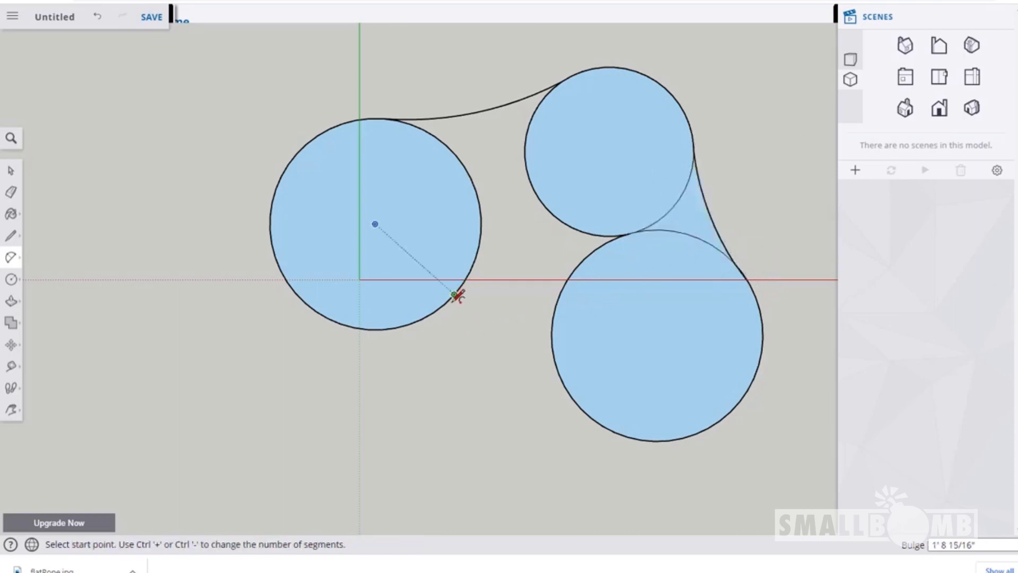
click(394, 327)
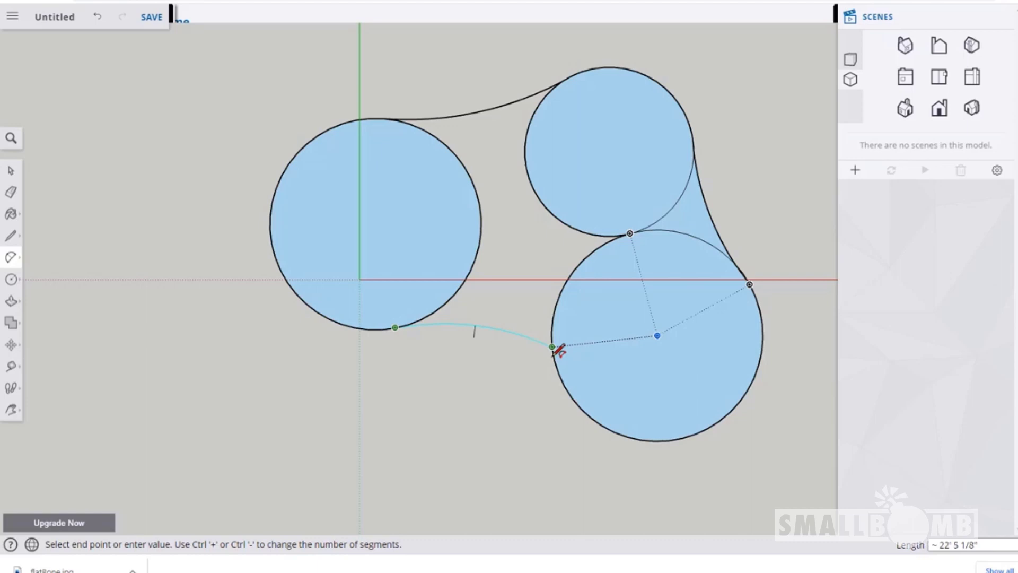
click(564, 385)
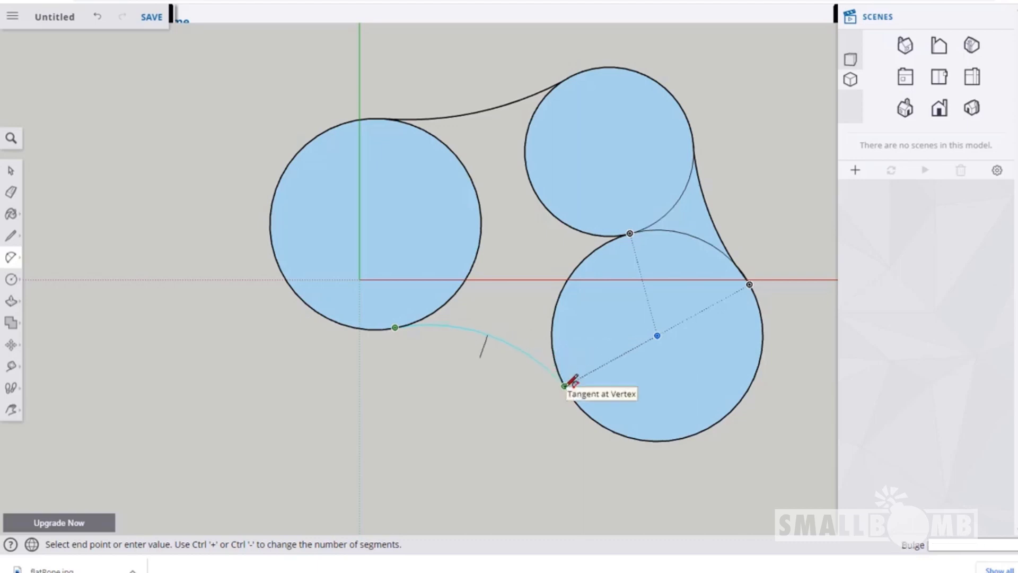
click(571, 379)
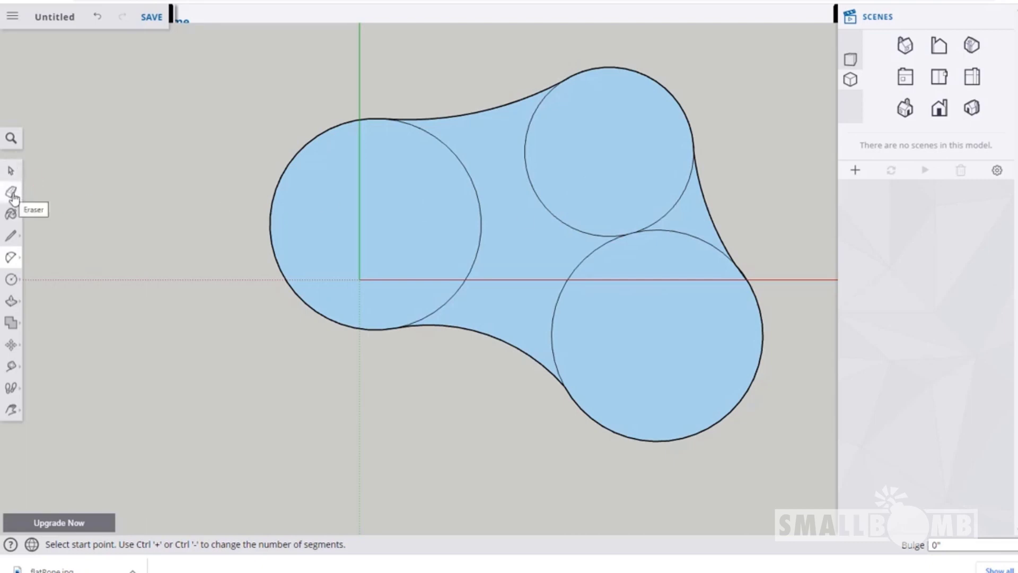
Step: Erase the five leftover inner circle arcs and switch to the Iso view
click(11, 193)
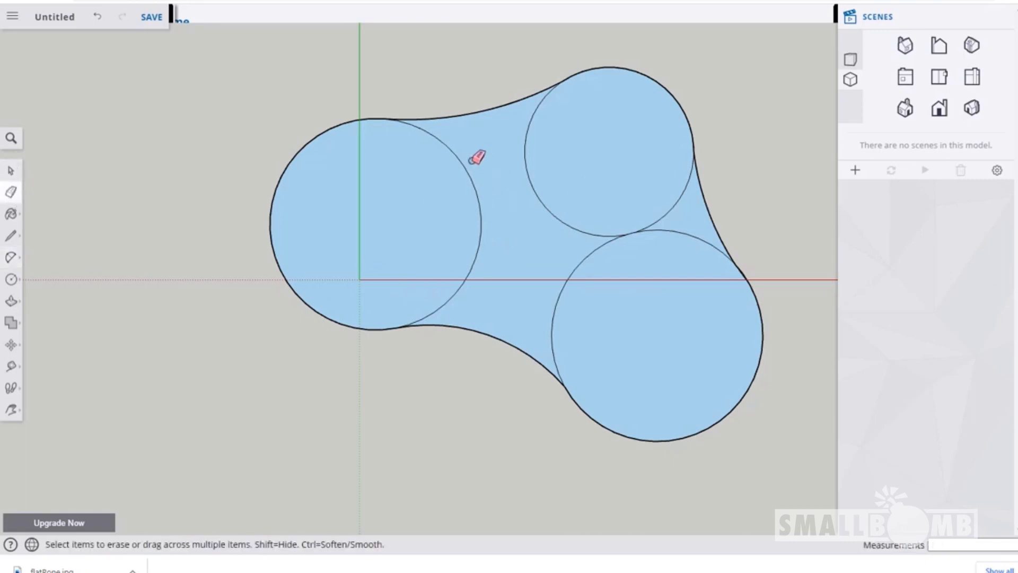
click(457, 157)
click(531, 183)
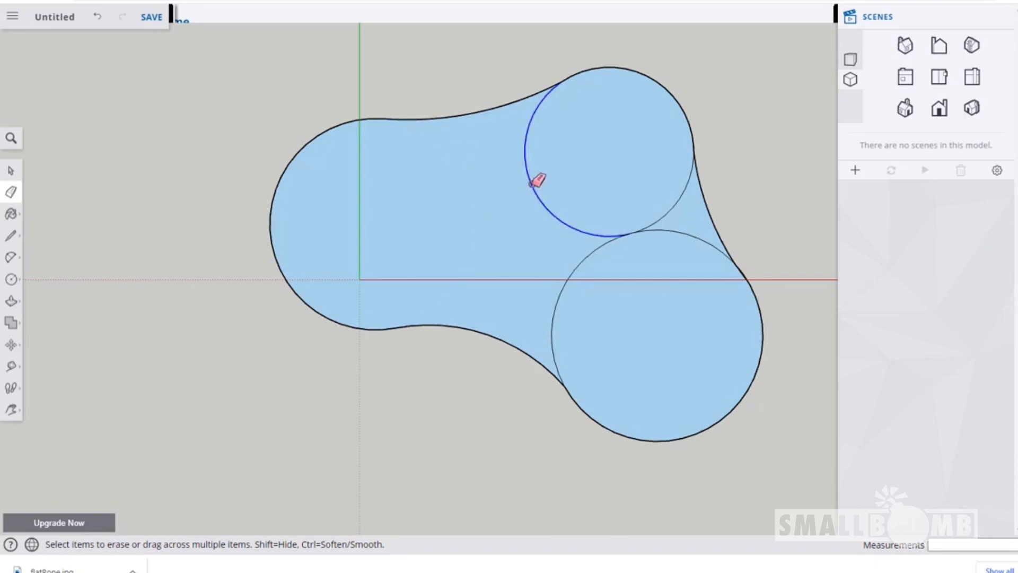
click(660, 220)
click(670, 255)
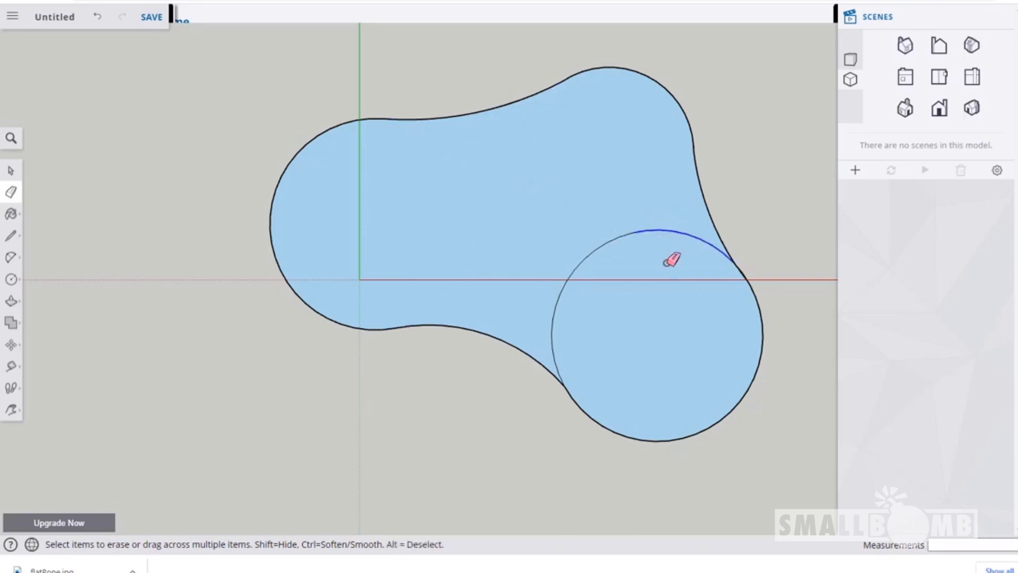
click(592, 254)
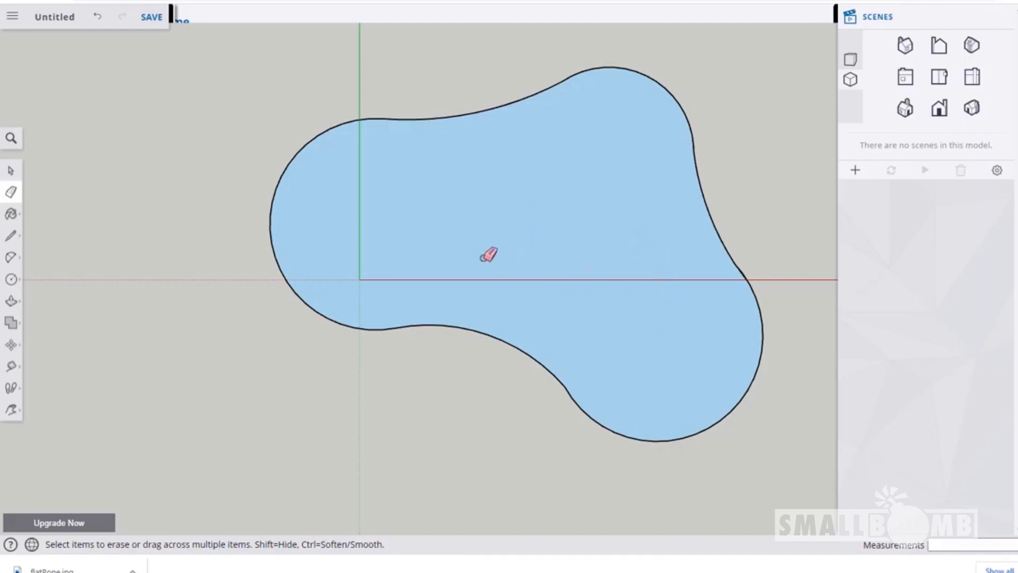
click(905, 108)
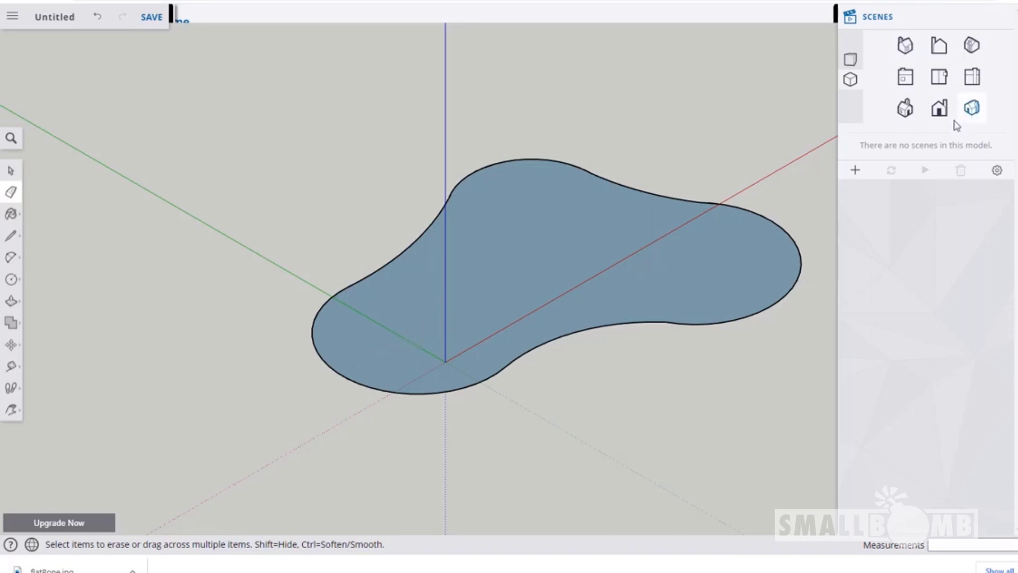
Step: Draw a 6' vertical line up from the blob edge, followed by a short horizontal top ledge
click(11, 235)
click(347, 376)
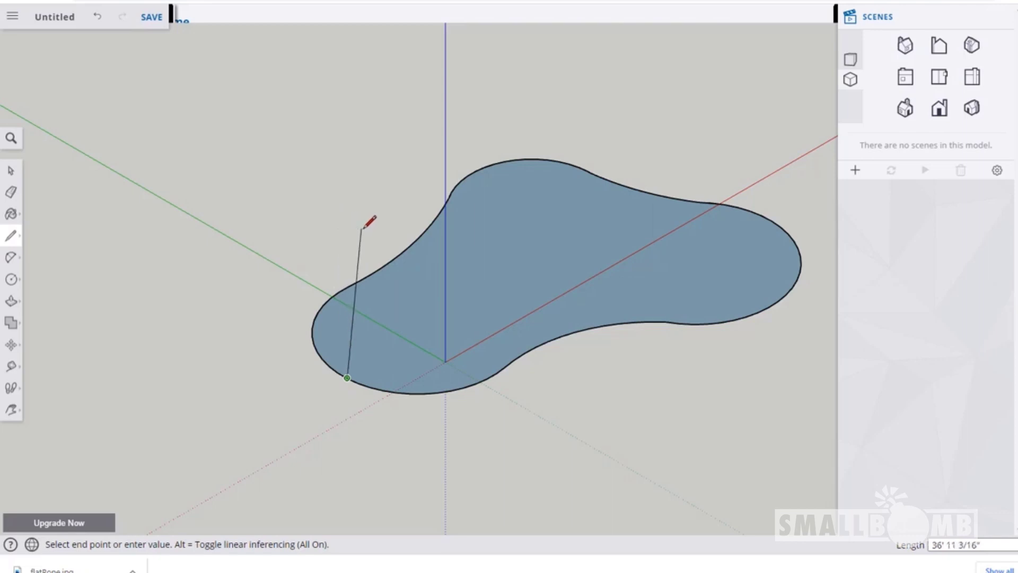
key(shift)
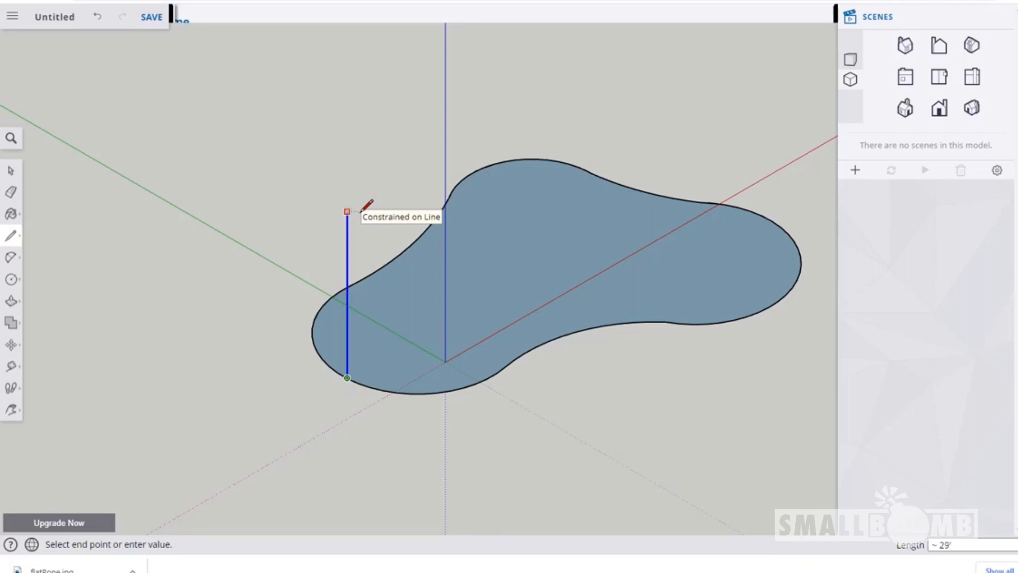
key(Return)
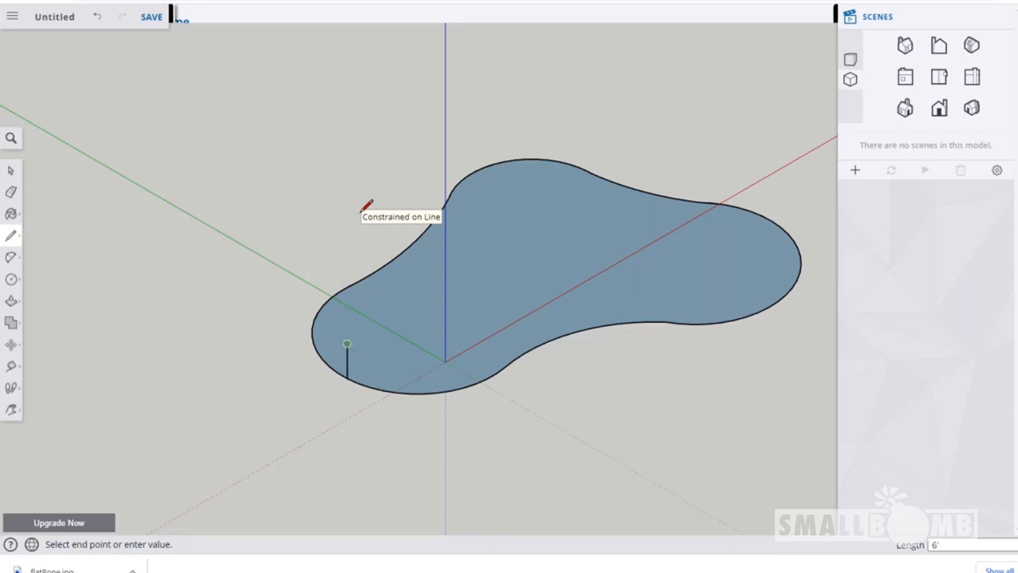
scroll(376, 363, up, 2)
scroll(377, 363, up, 4)
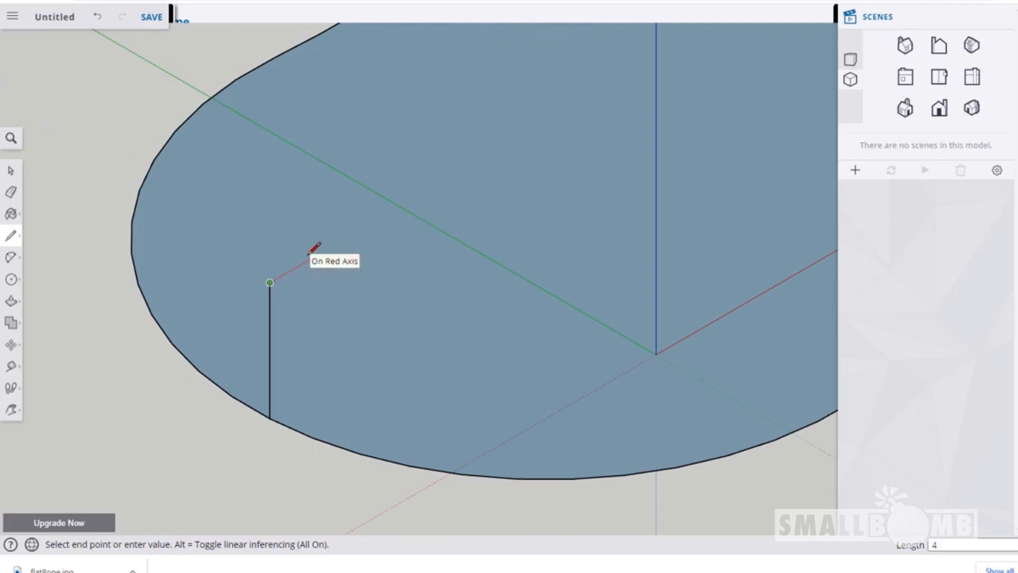
key(Return)
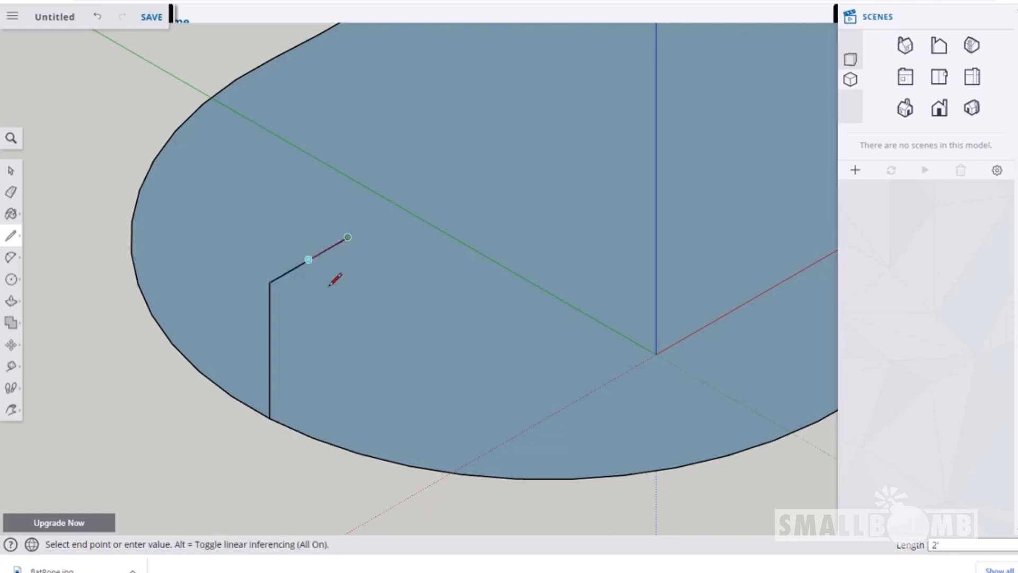
key(space)
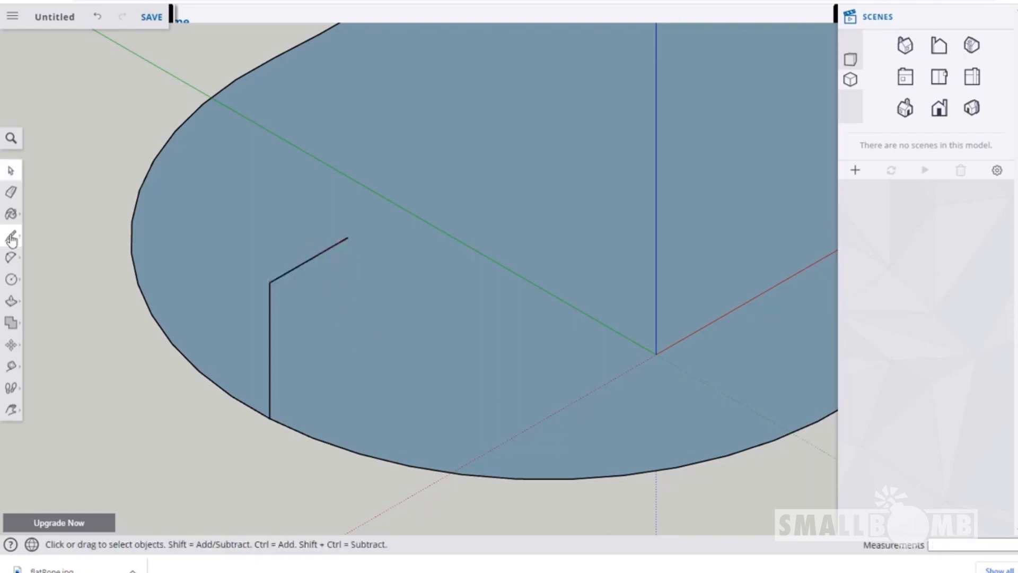
Step: Draw a 12' base line from the upright's bottom and close the profile into a face
key(l)
click(270, 417)
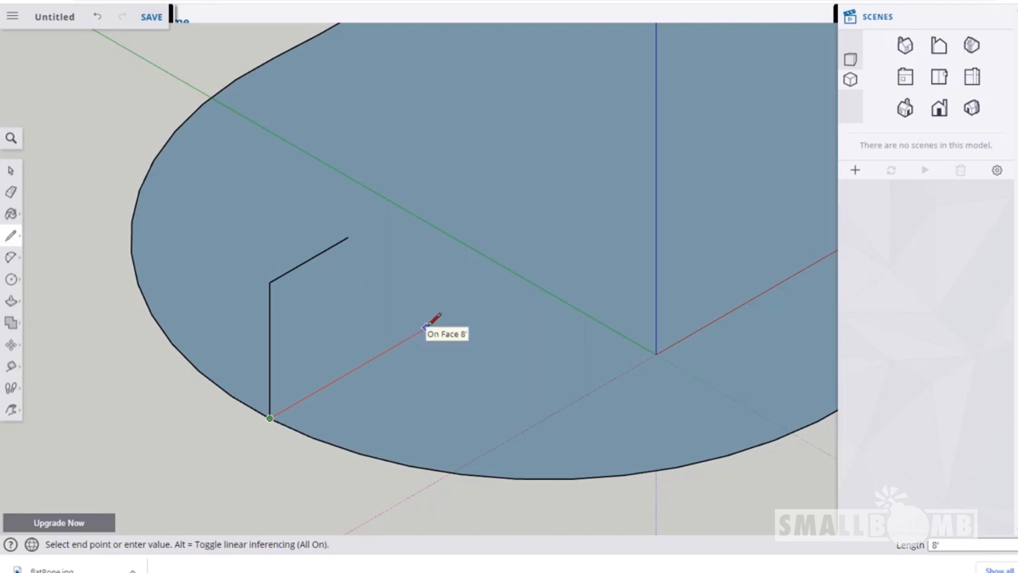
text(12)
key(Return)
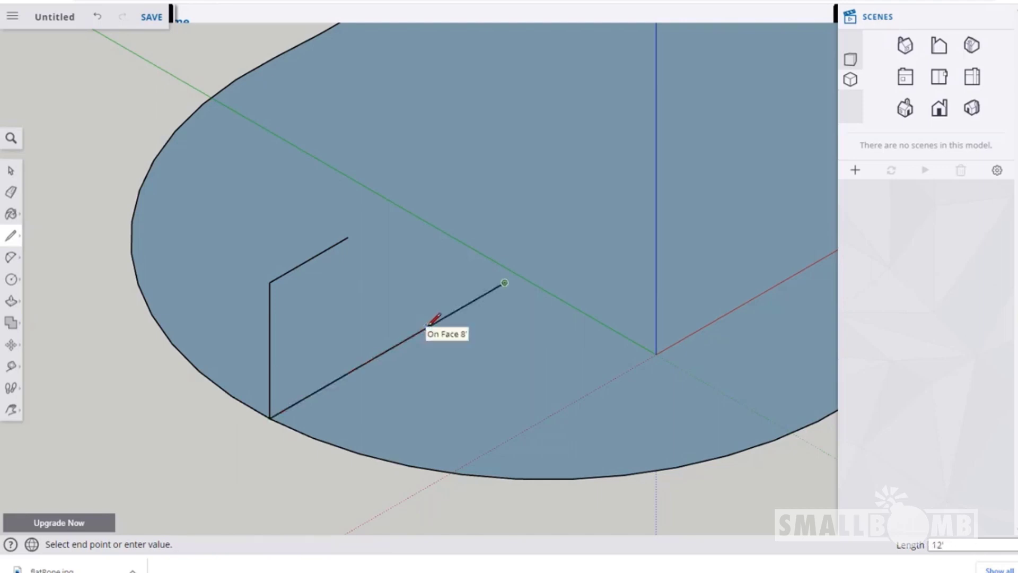
click(348, 237)
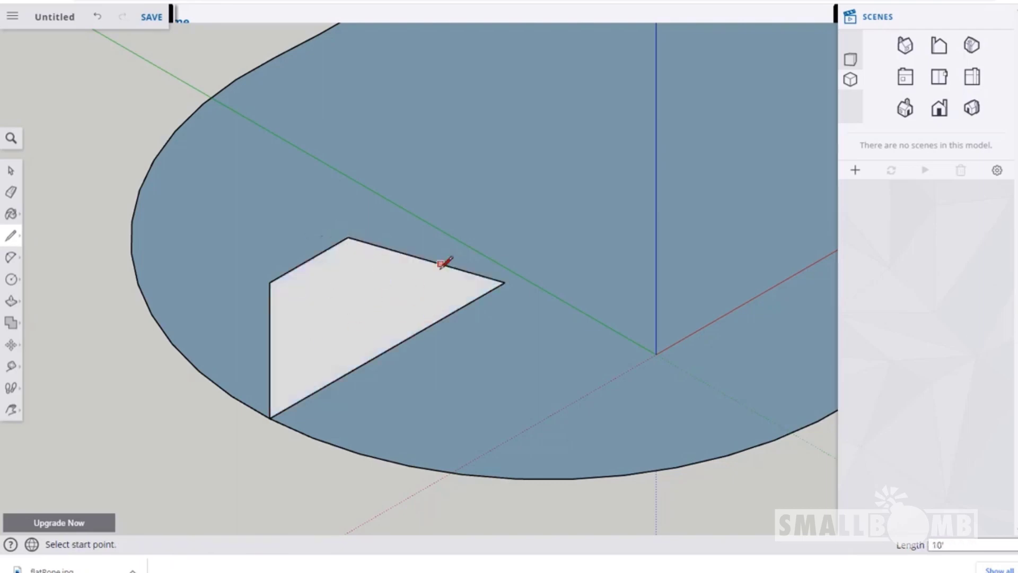
Step: In Front view, draw an inward arc with a 1' 10 7/8" bulge from the slope's top corner to its base
click(939, 108)
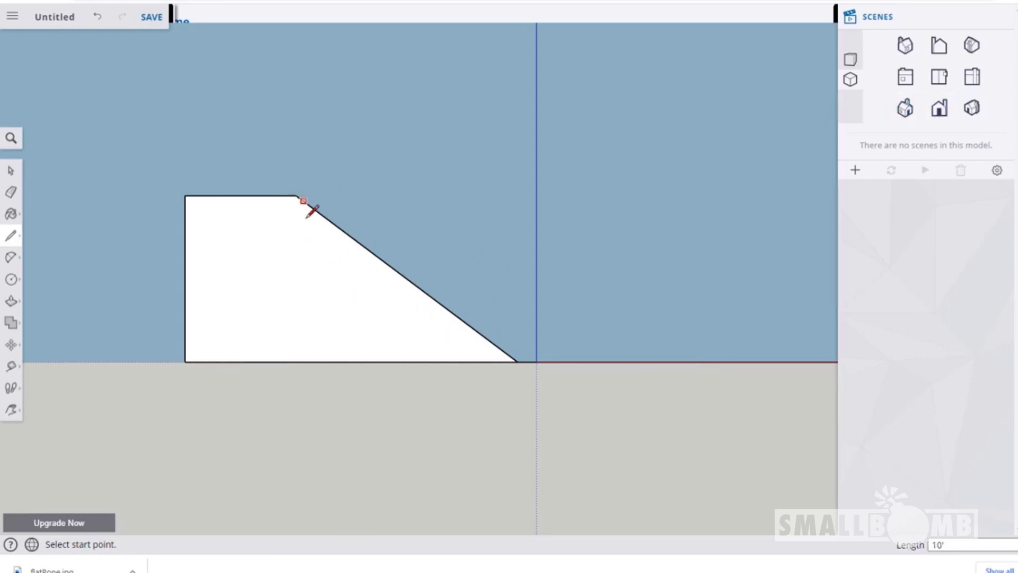
click(12, 258)
click(295, 196)
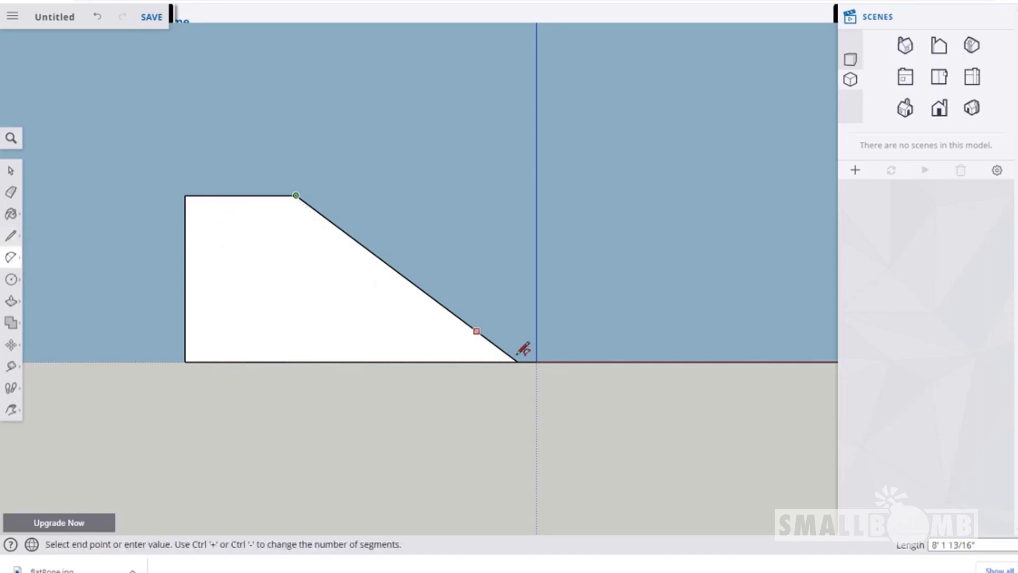
click(517, 362)
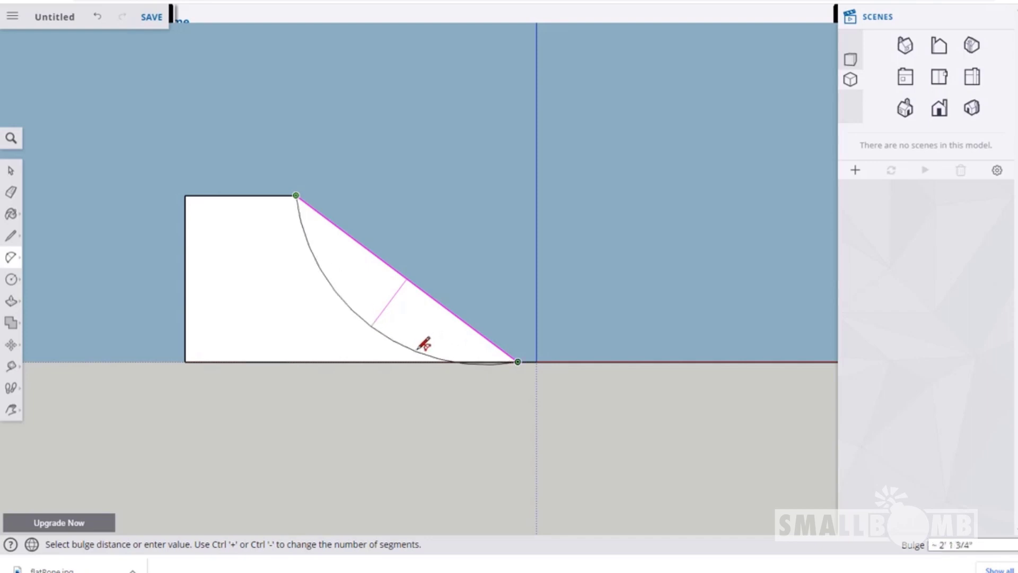
click(419, 342)
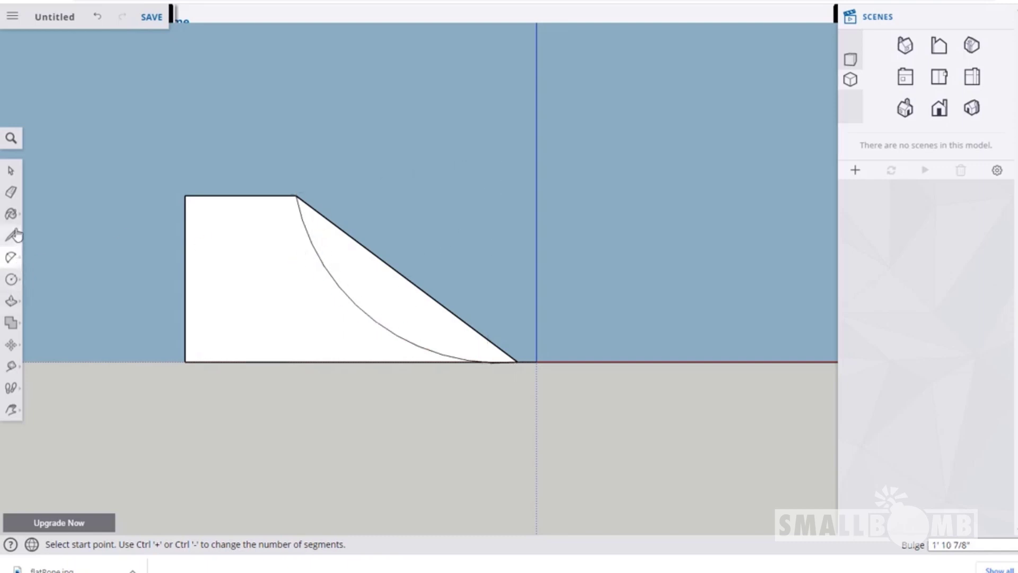
Step: Push away the wedge face between arc and slope, then erase the straight diagonal edge
click(11, 302)
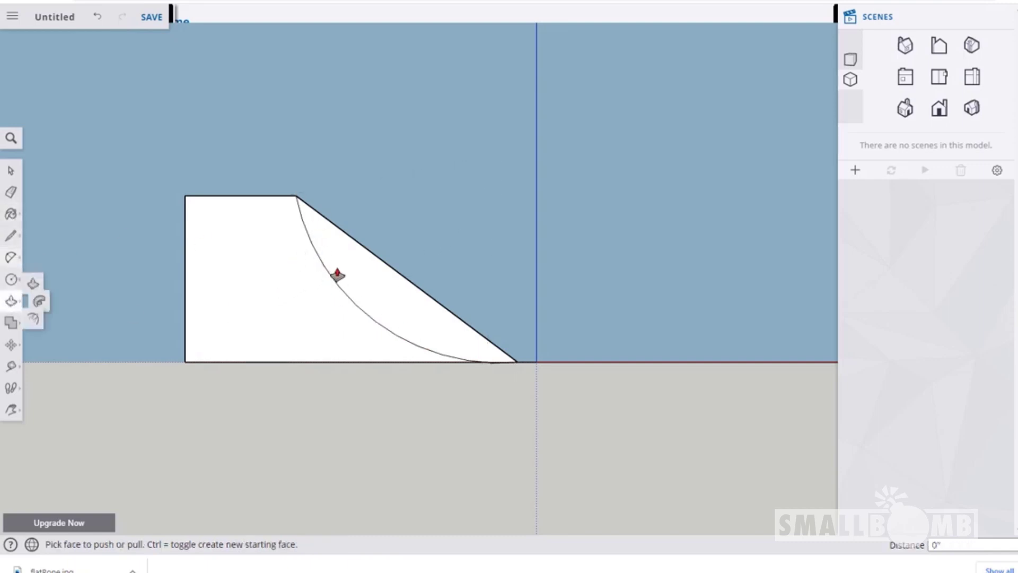
click(362, 261)
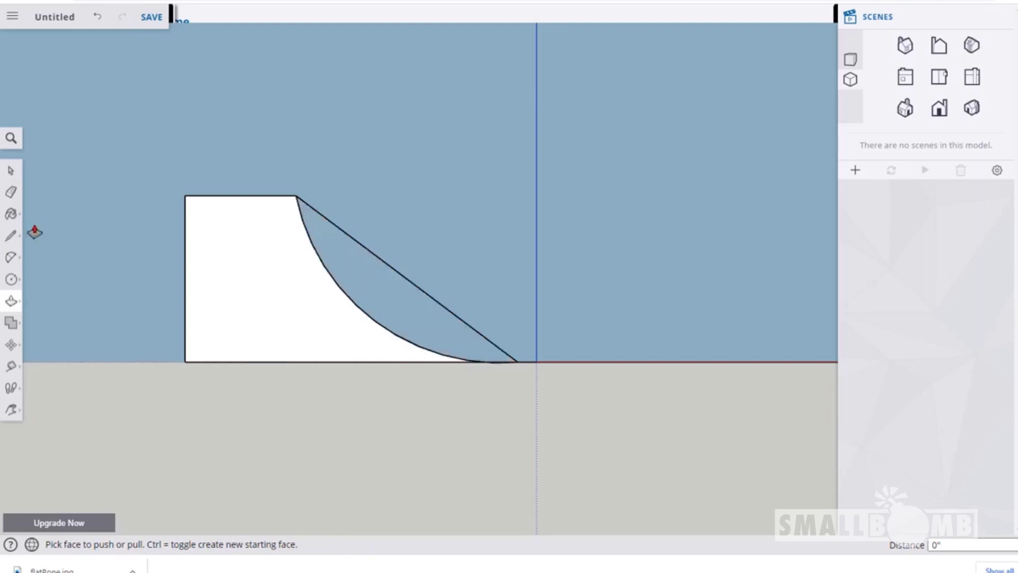
click(10, 192)
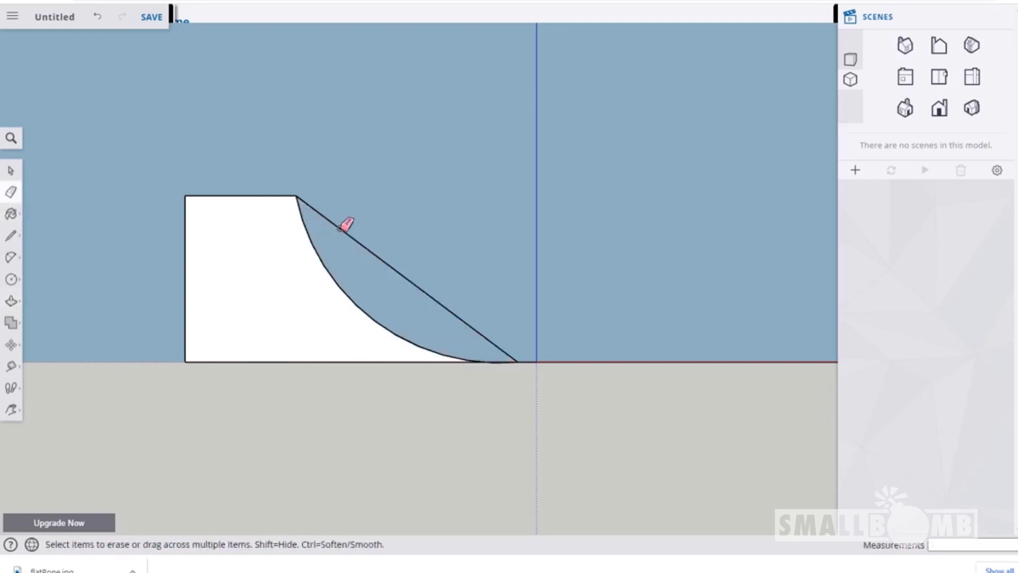
click(341, 228)
scroll(291, 197, up, 5)
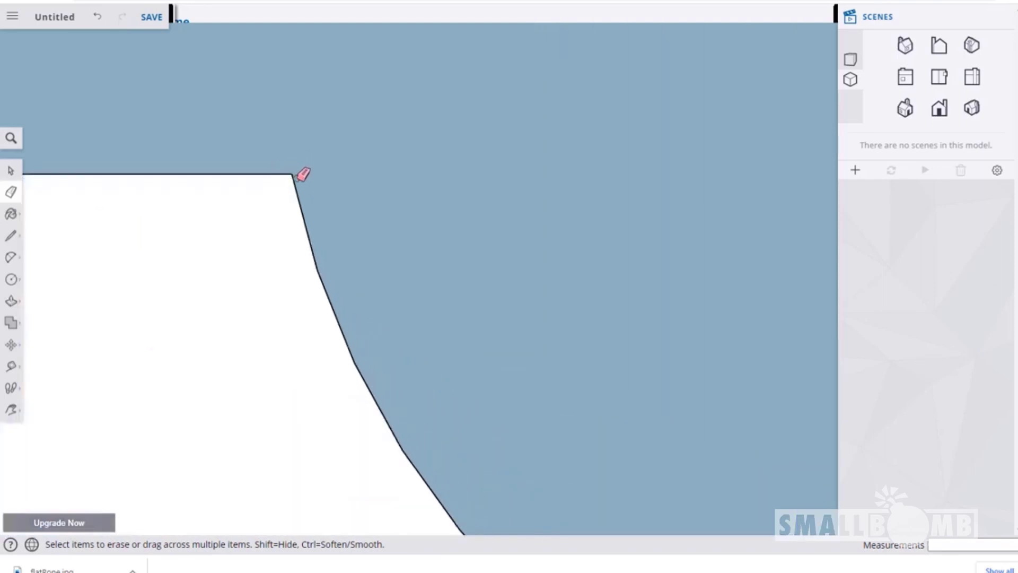
scroll(240, 187, up, 2)
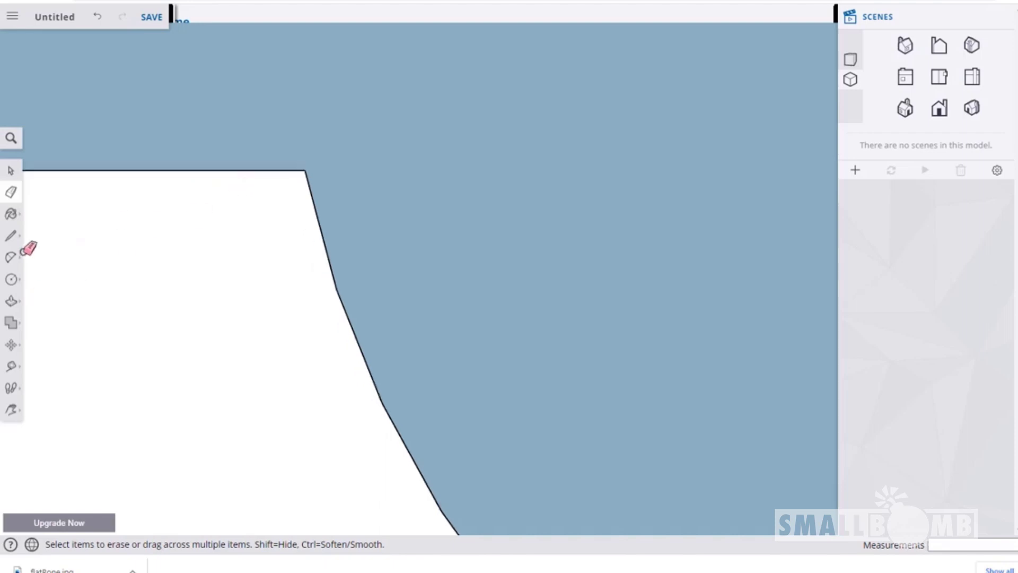
Step: Draw a circle of radius 2 centred where the flat ledge meets the curved ramp
click(11, 279)
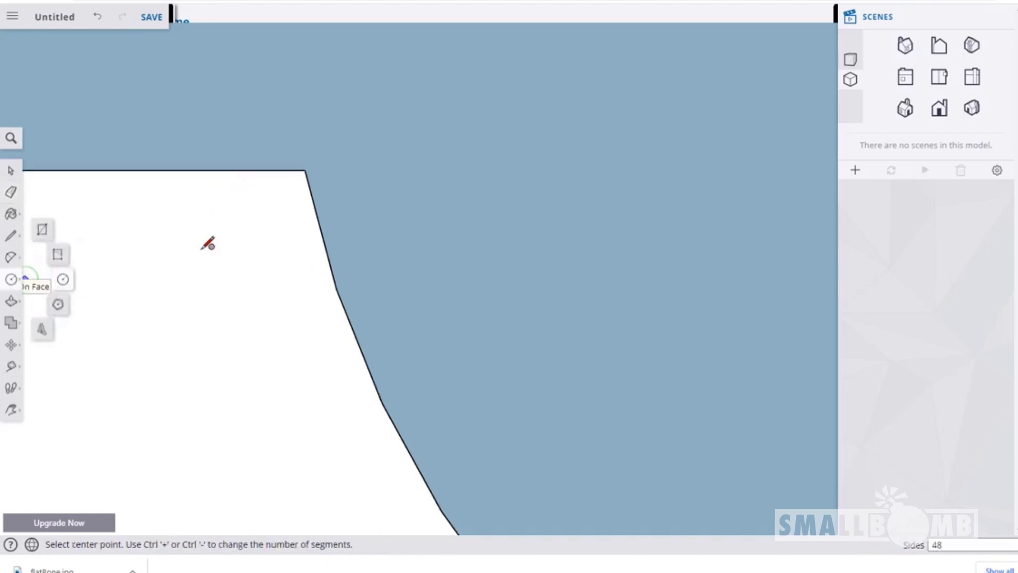
click(305, 171)
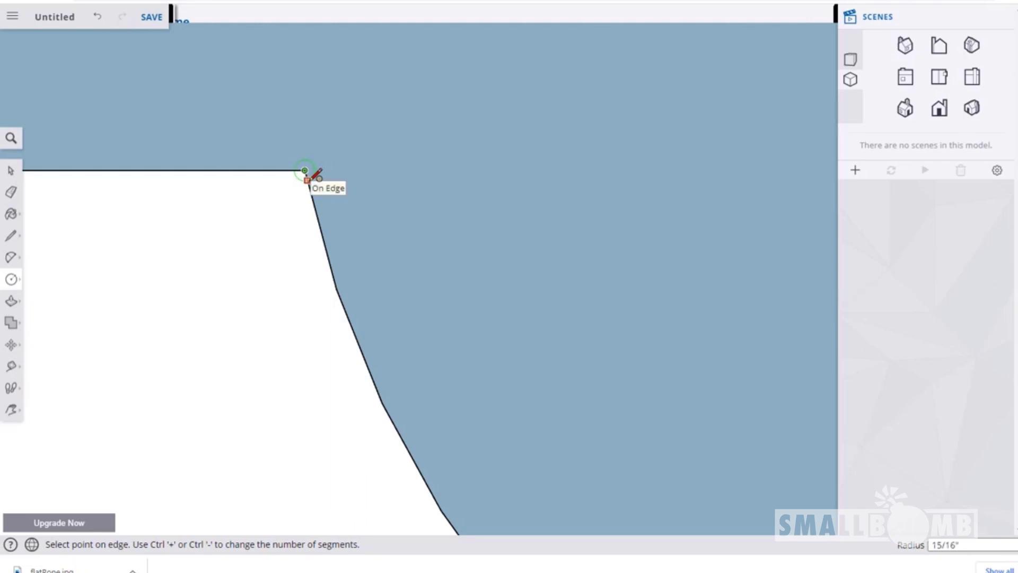
key(Return)
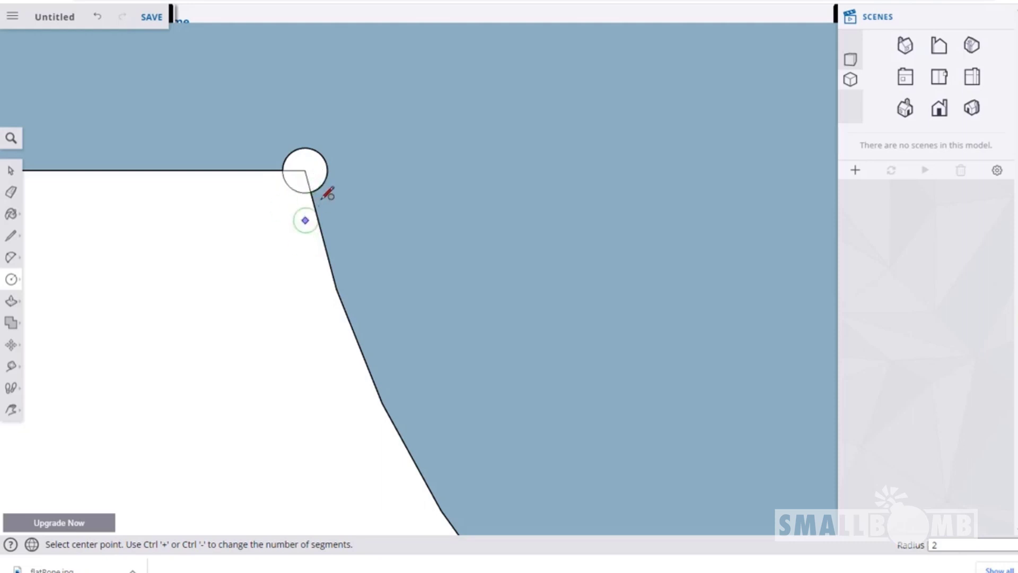
Step: Draw a short fillet arc from the coping circle's edge to the sloped wall
click(11, 258)
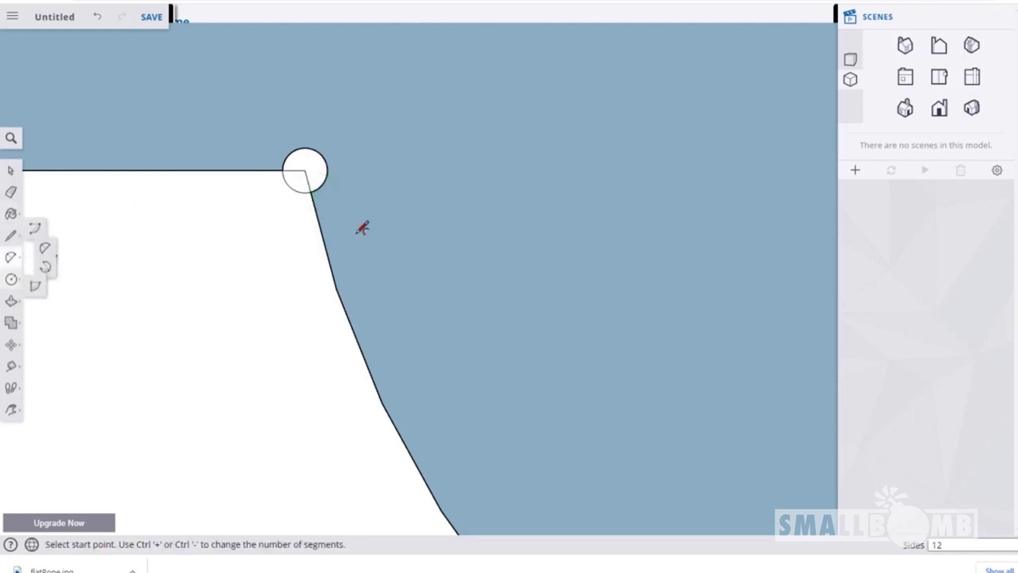
click(324, 181)
click(315, 192)
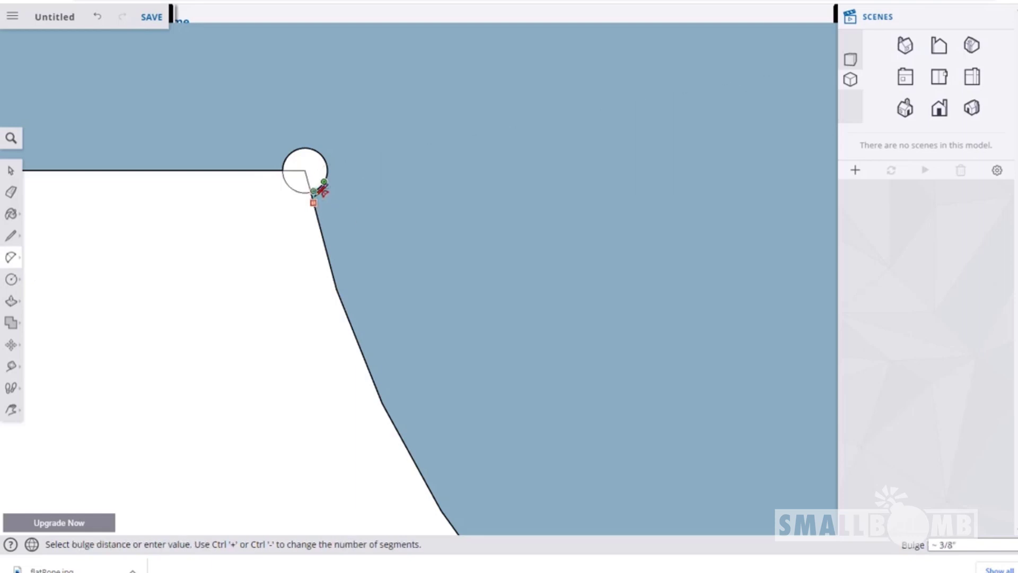
scroll(324, 188, up, 4)
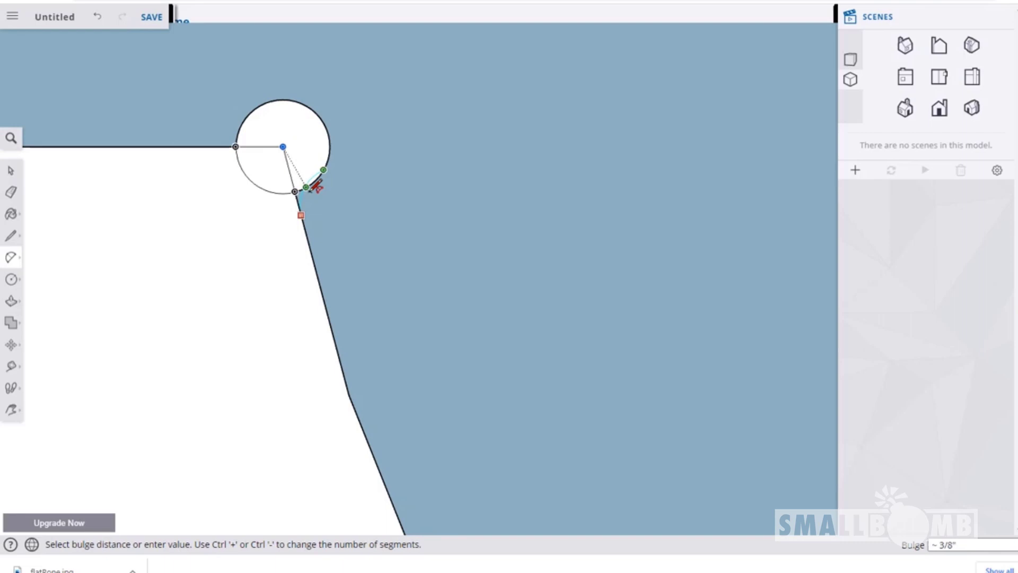
click(313, 189)
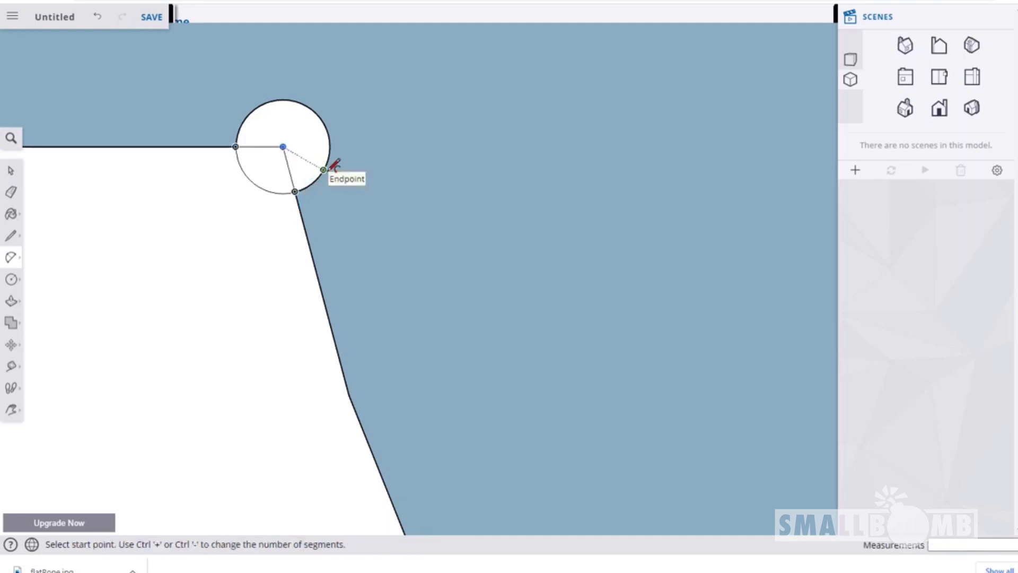
Step: Draw a longer arc from the circle's endpoint down the sloped wall, undoing and redrawing it once
click(324, 170)
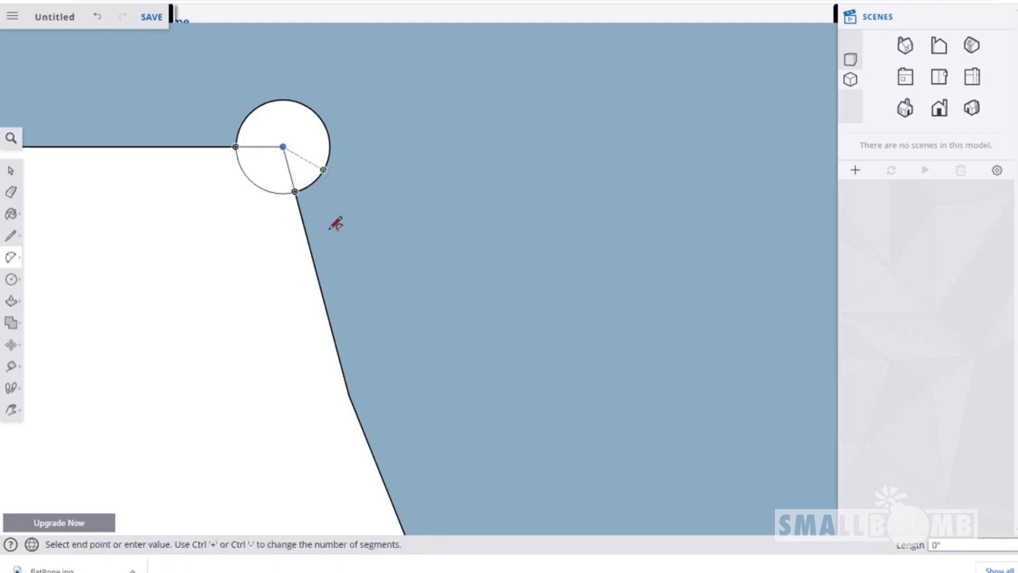
click(311, 250)
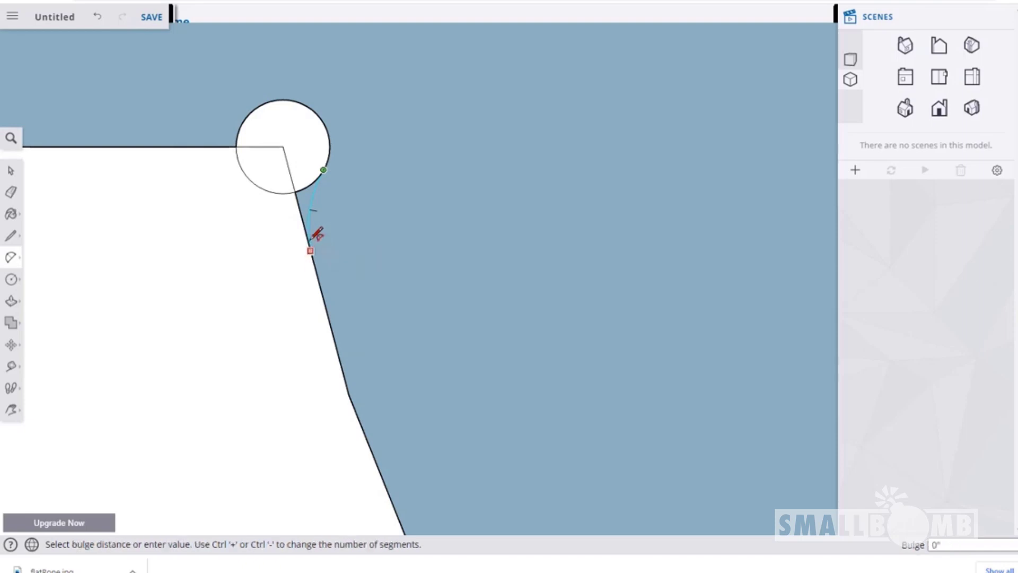
click(307, 215)
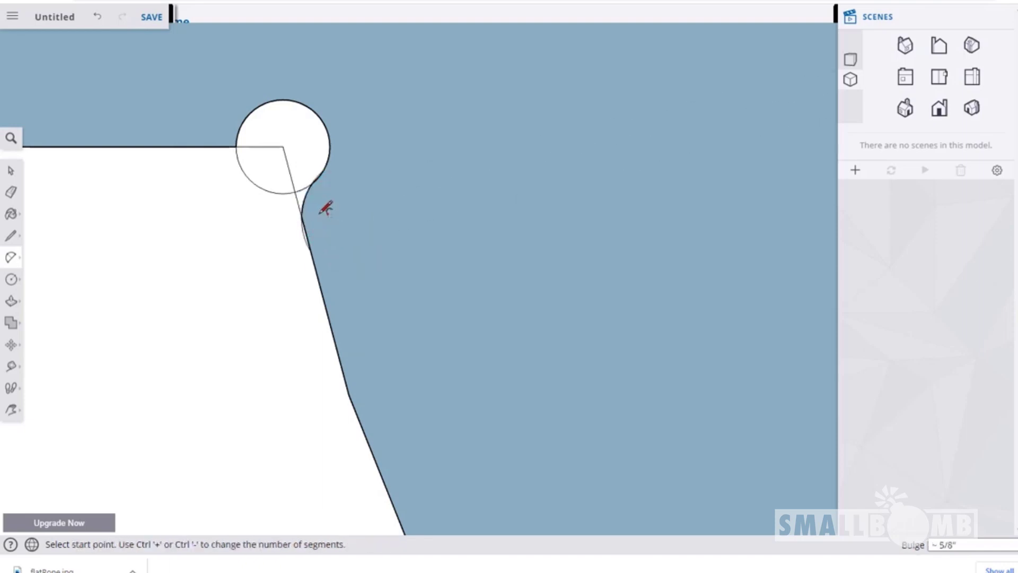
key(ctrl+z)
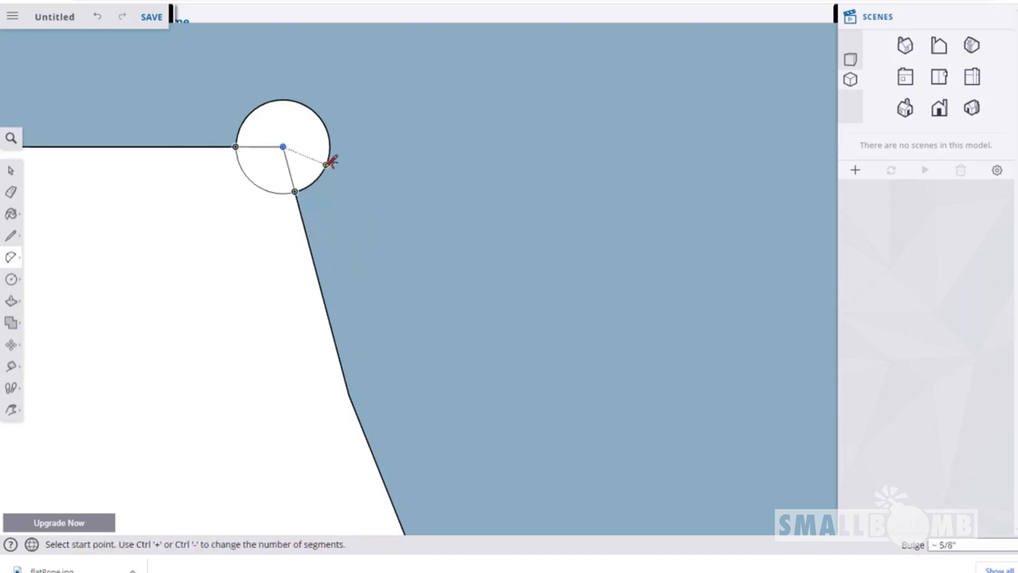
click(326, 165)
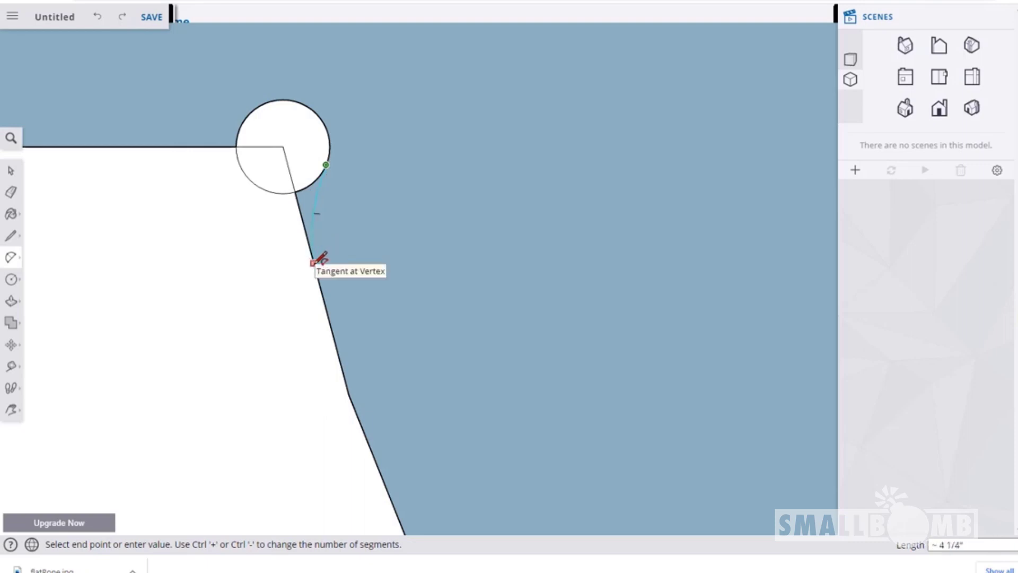
click(313, 260)
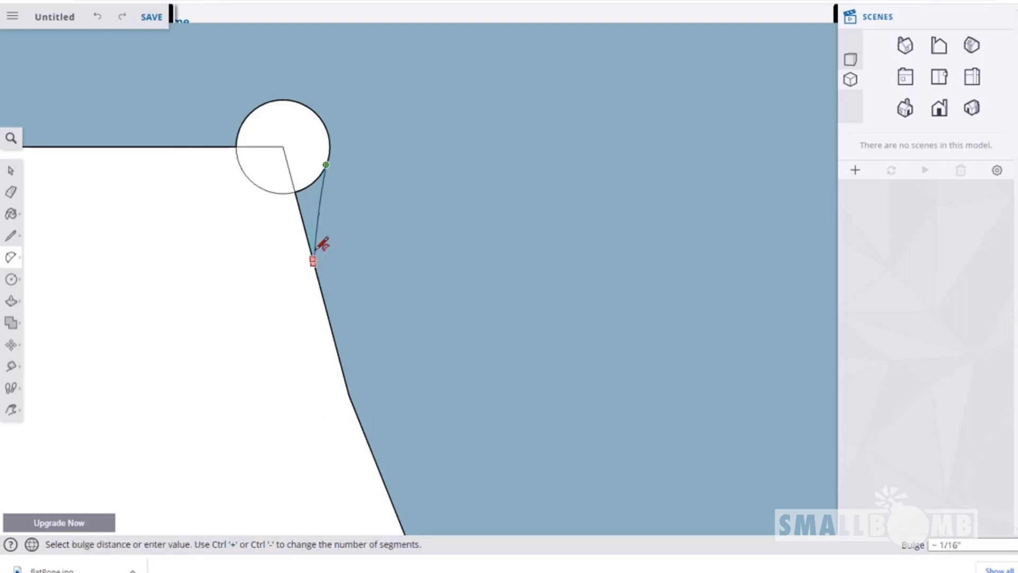
click(321, 206)
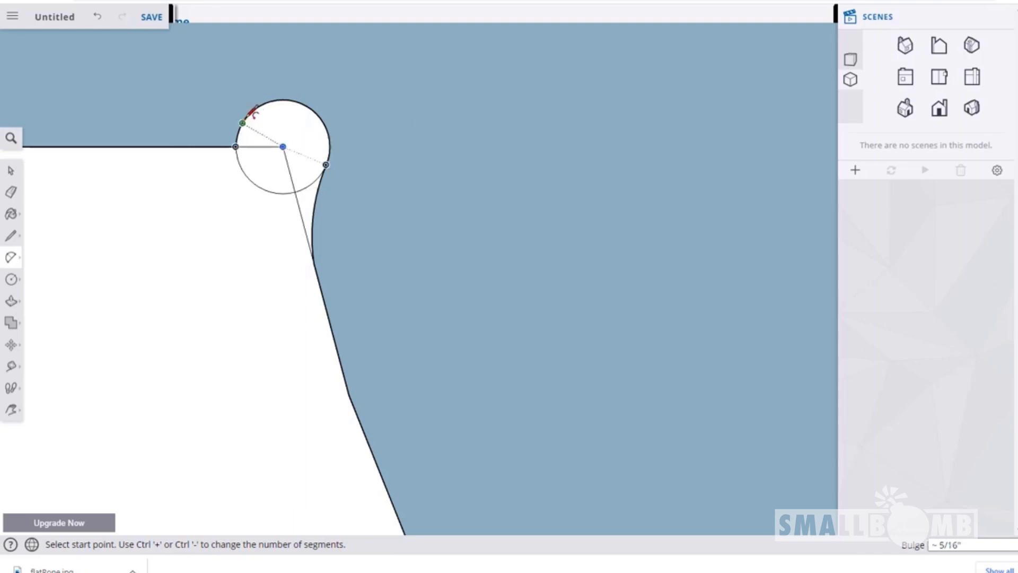
Step: Blend the circle's upper edge into the flat top edge with an arc
click(255, 109)
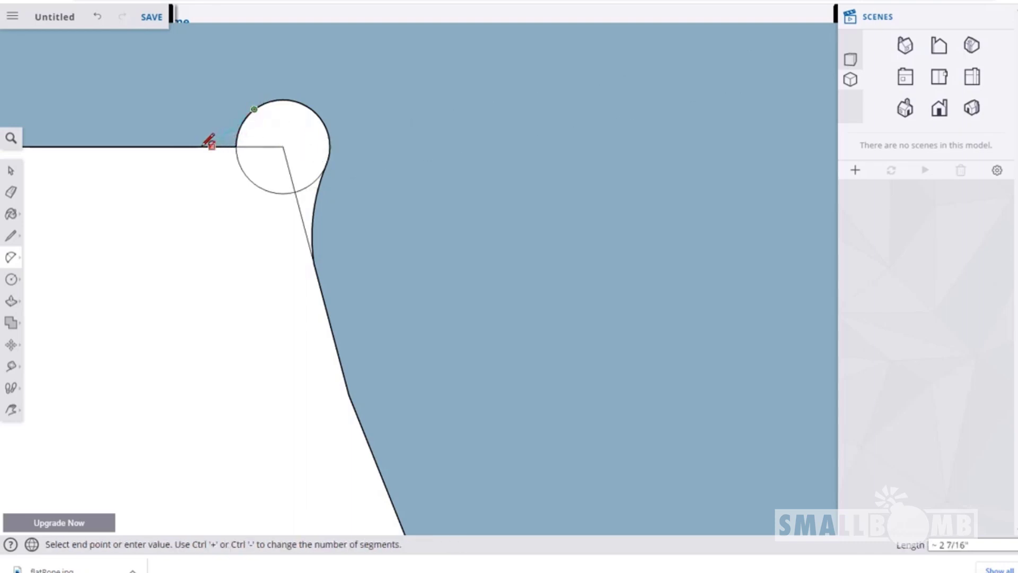
click(185, 146)
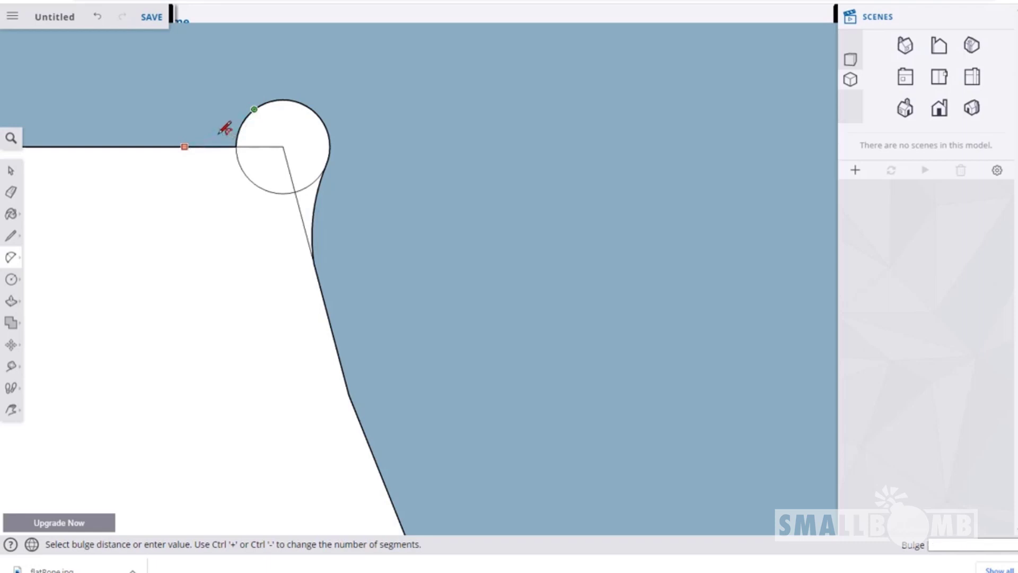
click(229, 128)
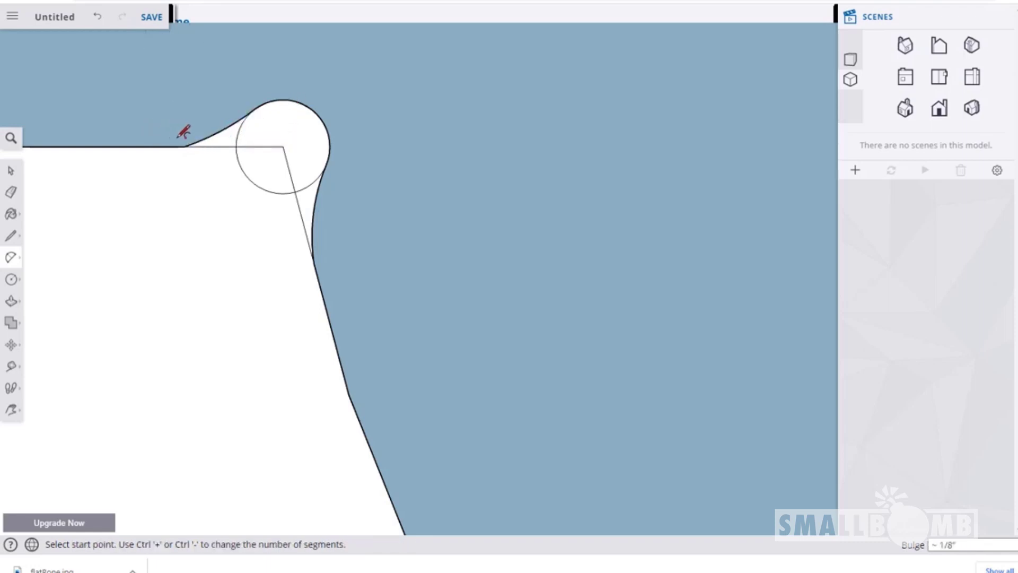
Step: Erase the leftover circle and corner lines, then view the blob and profile from an orbited Iso angle
click(10, 194)
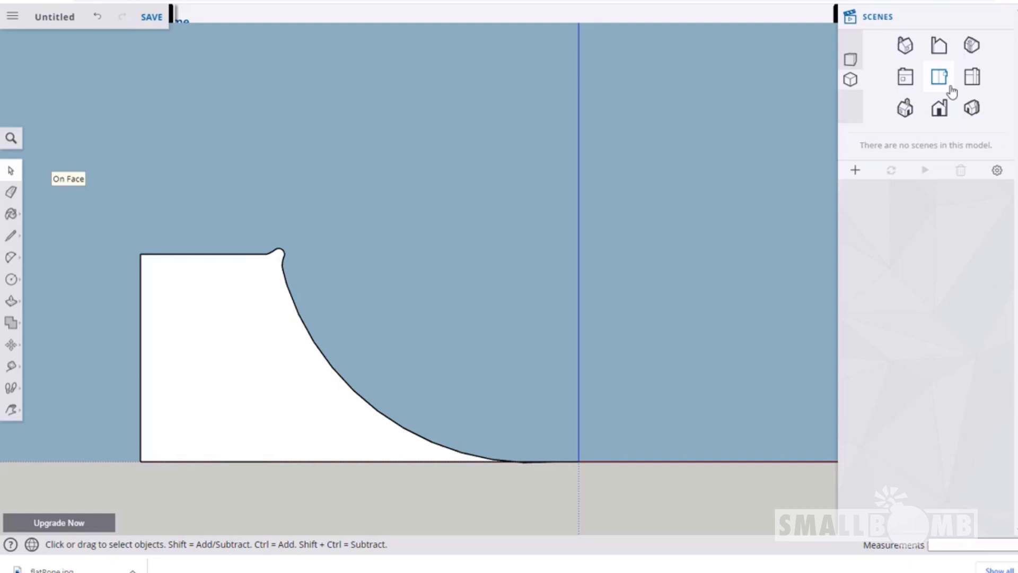
click(905, 108)
scroll(571, 379, down, 5)
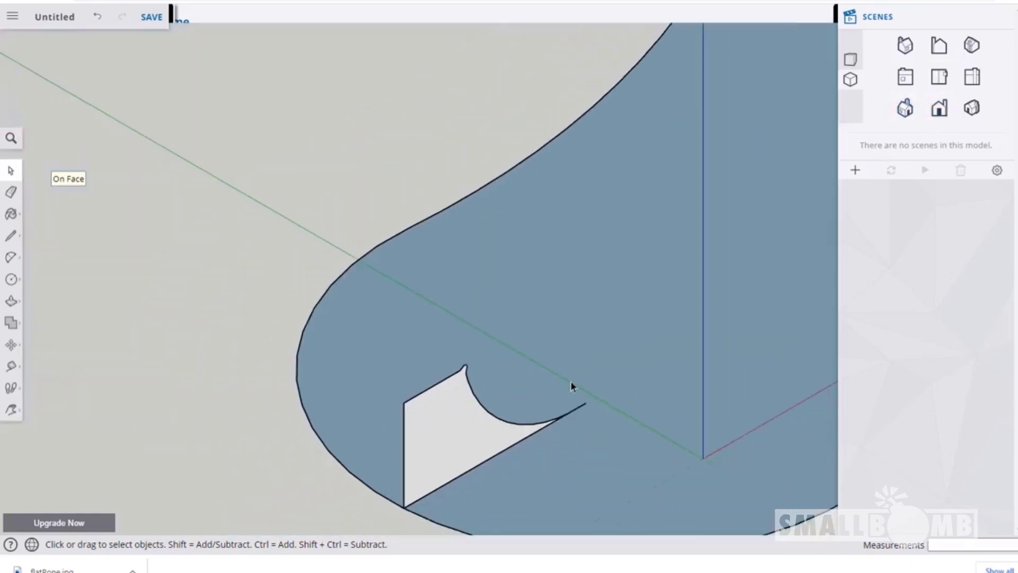
middle_drag(576, 379, 313, 282)
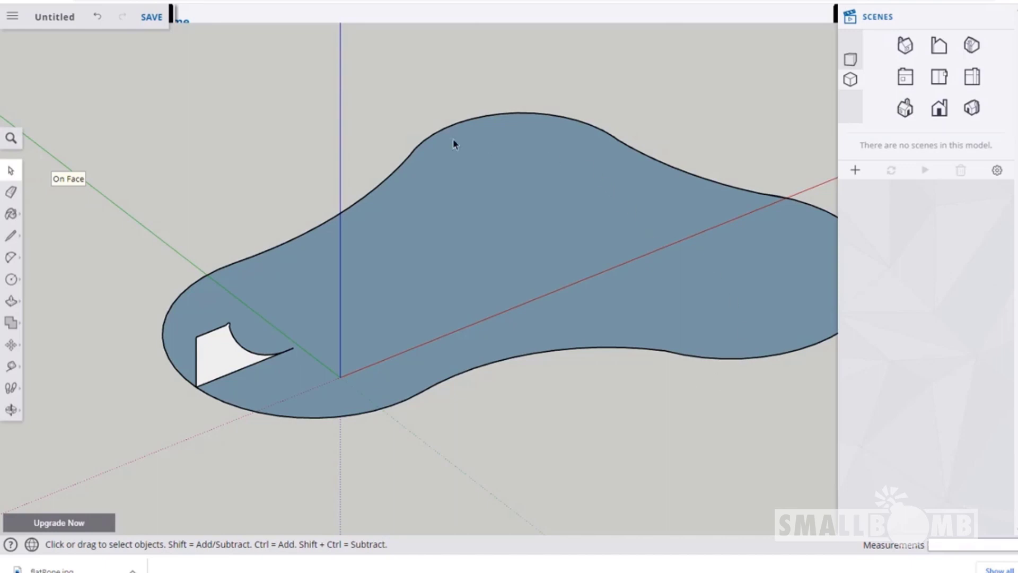
Step: Select the blob face as the path and Follow Me the coping profile around it into curved bowl walls
click(11, 301)
click(11, 170)
click(264, 297)
click(11, 301)
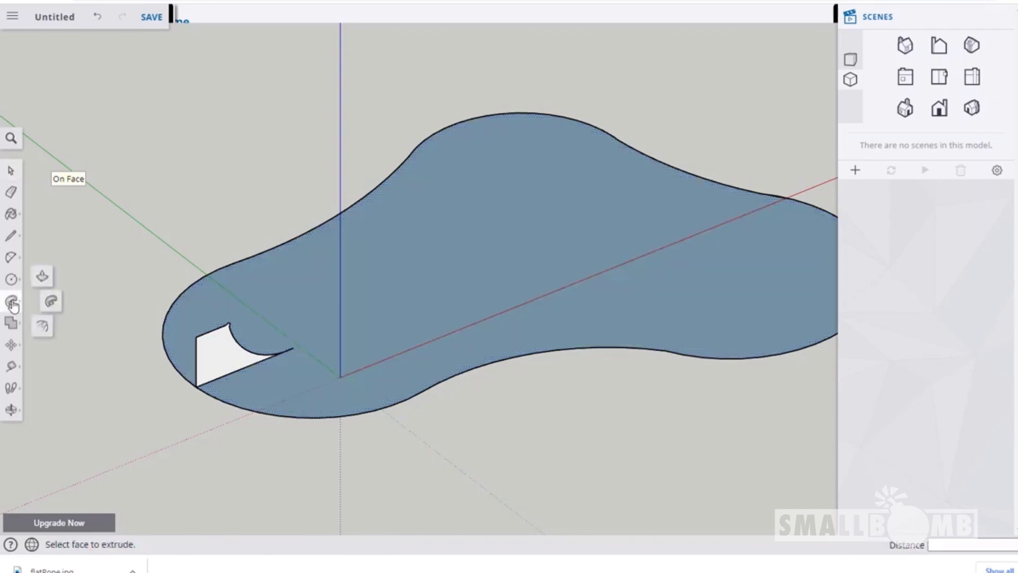
click(53, 307)
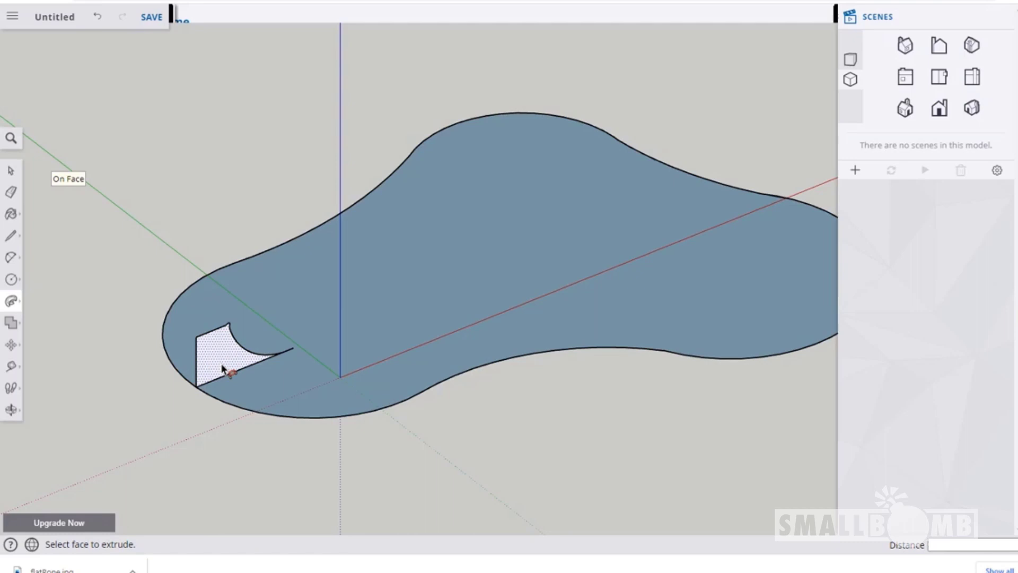
click(262, 365)
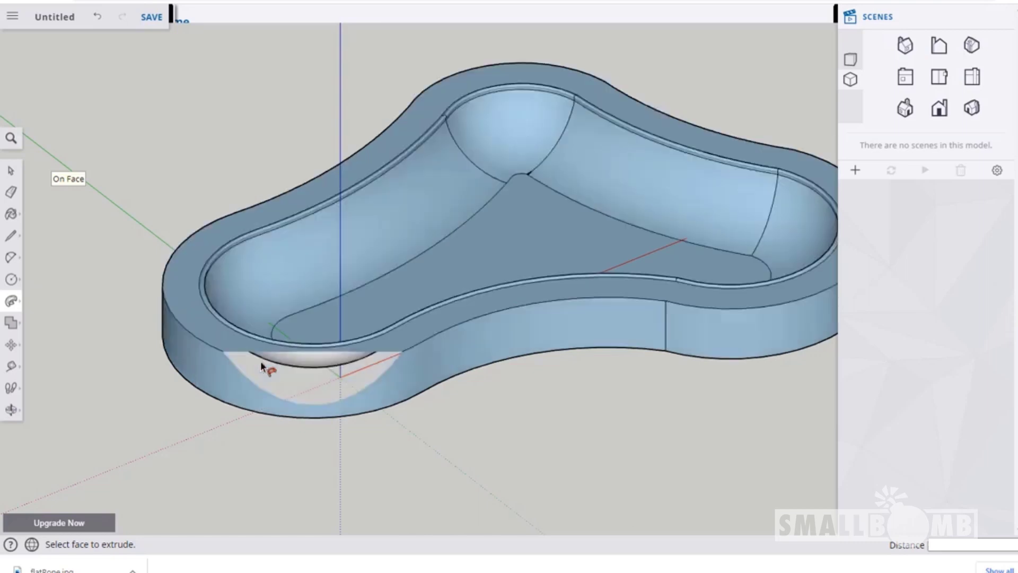